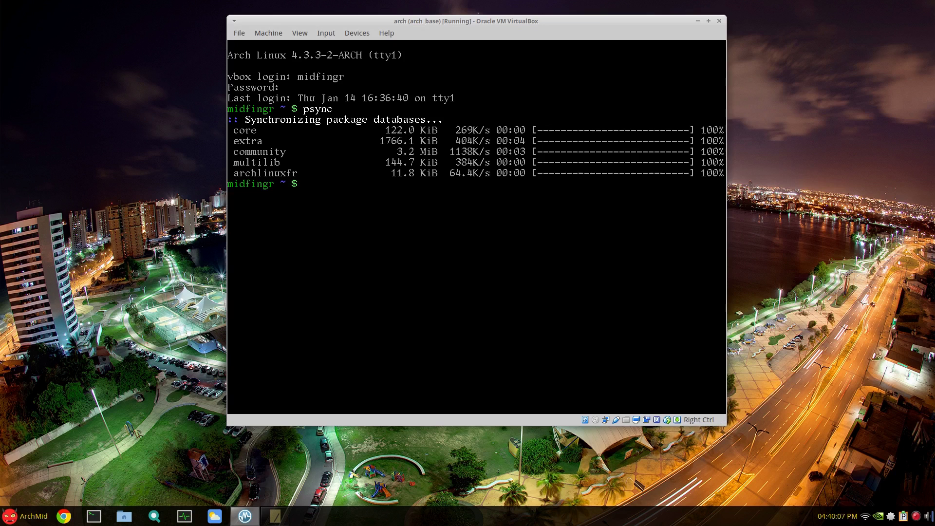
- Install the gnome-shell package with the pac alias and confirm the installation
text(pac gnome-shell)
key(Return)
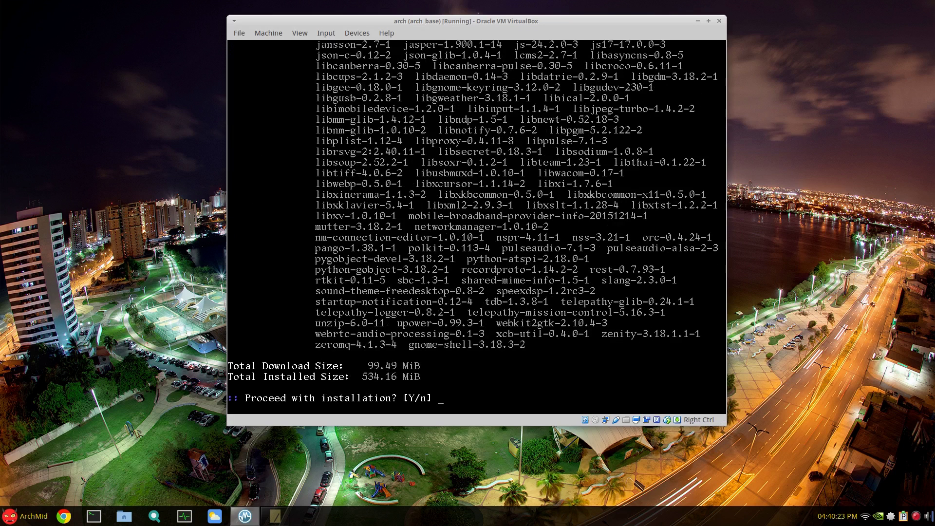
key(Return)
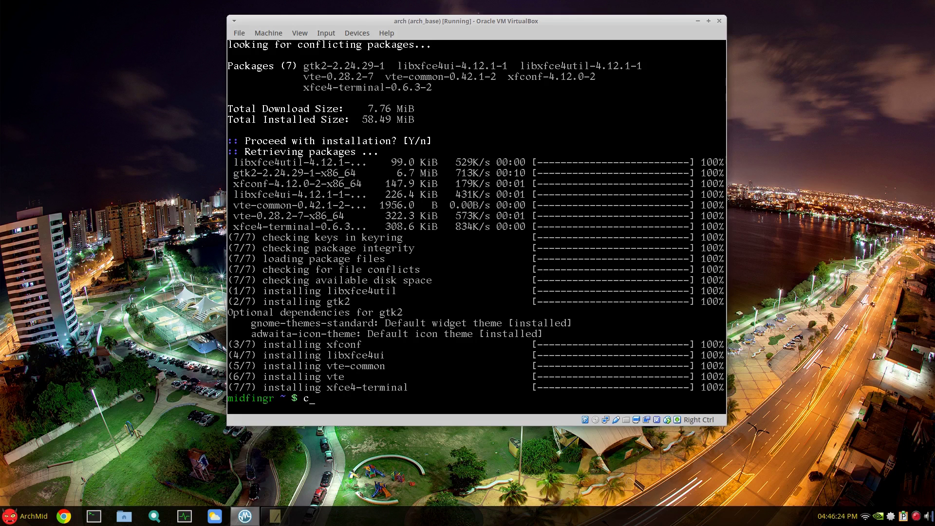
- Copy /etc/X11/xinit/xinitrc to .xinitrc in the home folder and open it in nano
text(p /etc/X11/xinit/xinitrc .xinitrc)
key(Return)
text(nano .xinitrc)
key(Return)
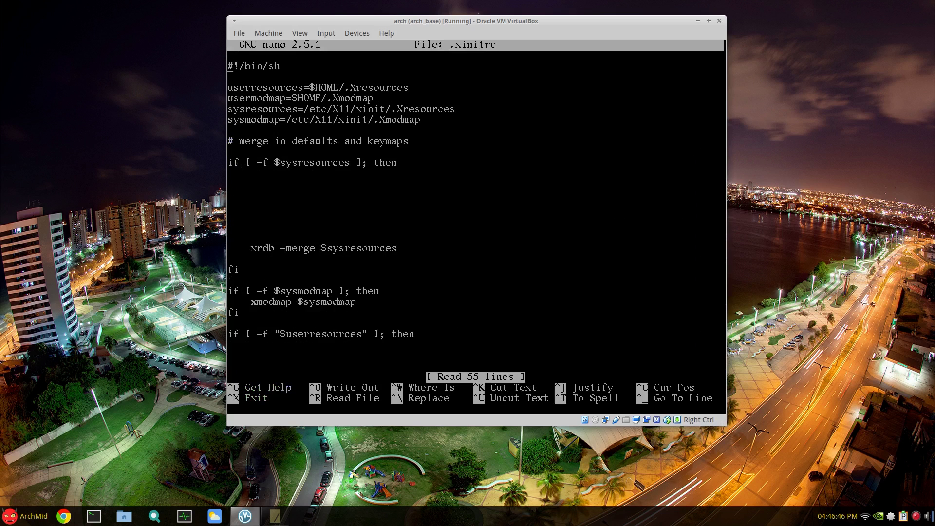
- Add an 'exec gnome-session' line above 'twm &' and save .xinitrc
key(ctrl+k)
key(ctrl+k)
key(ctrl+k)
key(ctrl+k)
key(ctrl+k)
key(ctrl+k)
key(ctrl+k)
key(ctrl+k)
key(ctrl+k)
key(ctrl+k)
key(ctrl+k)
key(ctrl+k)
key(ctrl+k)
key(ctrl+k)
key(ctrl+k)
key(ctrl+k)
key(ctrl+k)
key(ctrl+k)
key(ctrl+k)
key(ctrl+k)
key(Up)
key(Up)
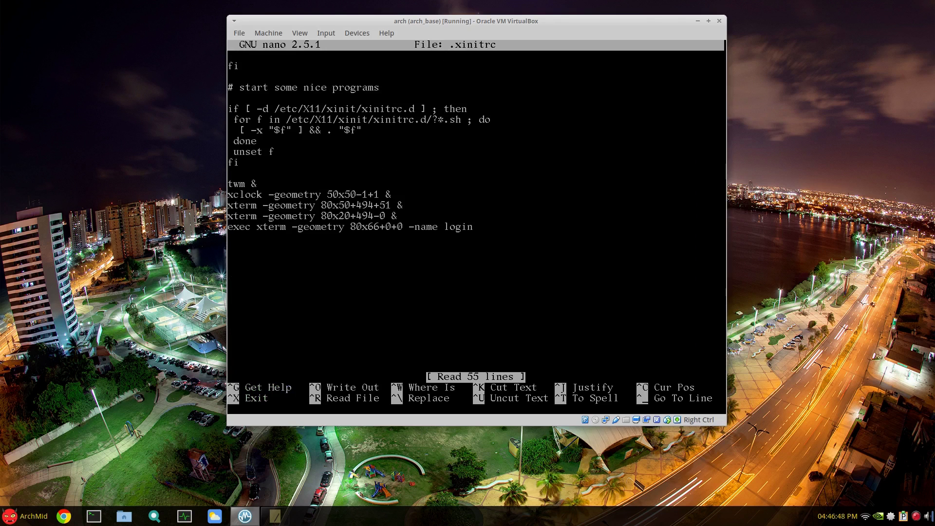
key(Return)
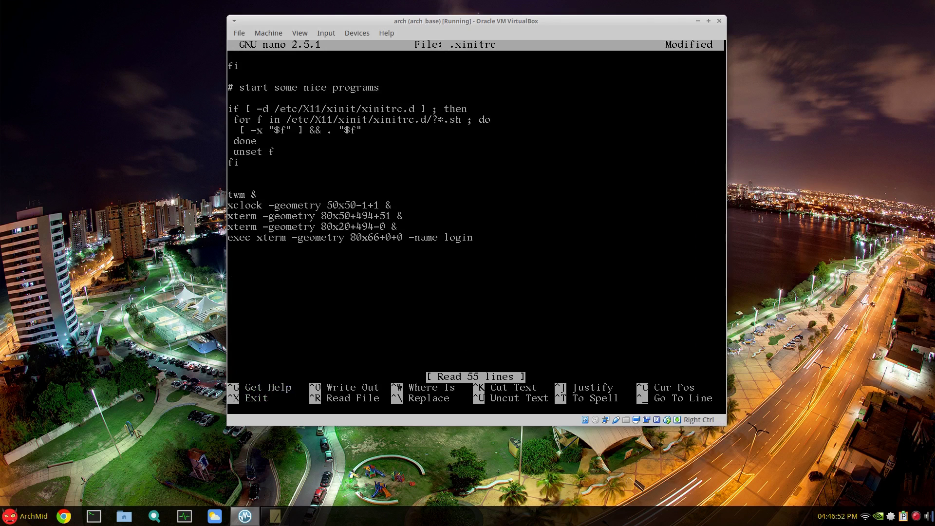
text(exec gnome)
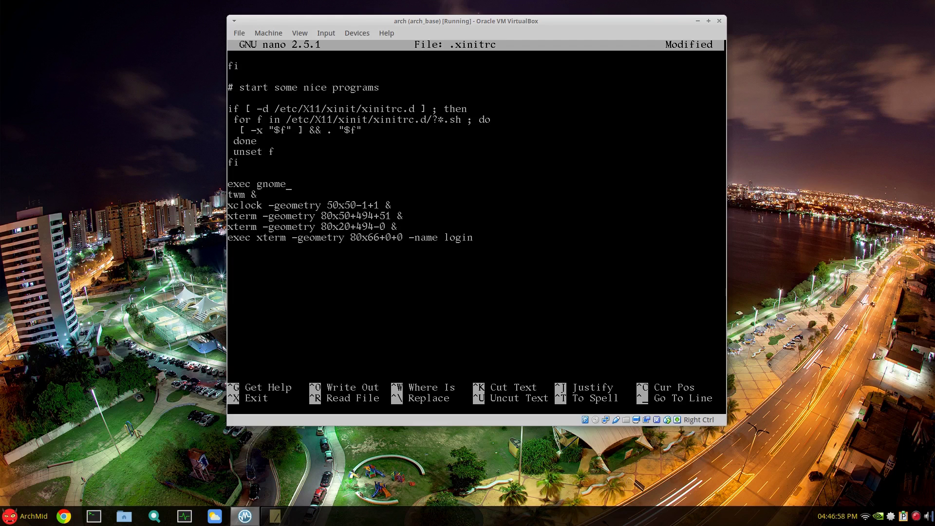
text(-session)
key(ctrl+o)
key(Return)
key(ctrl+x)
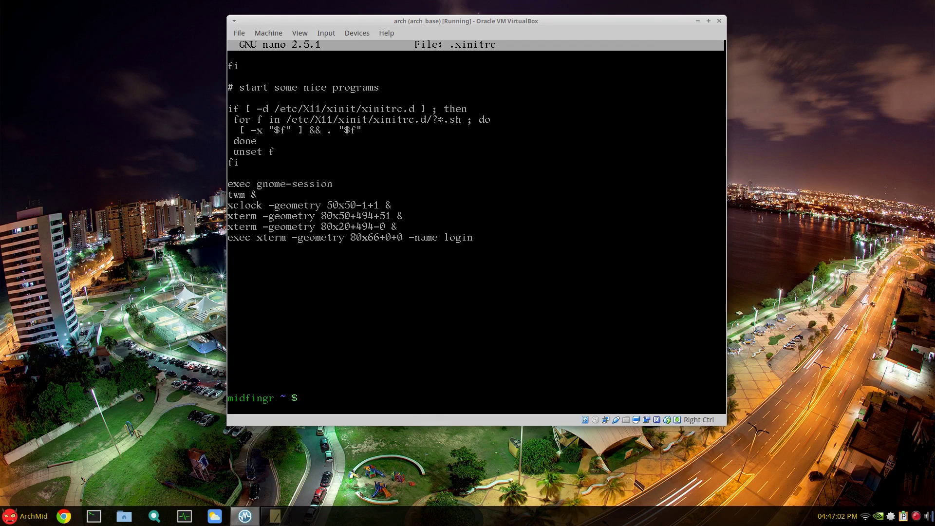
- Start the GNOME session with startx and launch Xfce Terminal from the applications grid
text(startx)
key(Return)
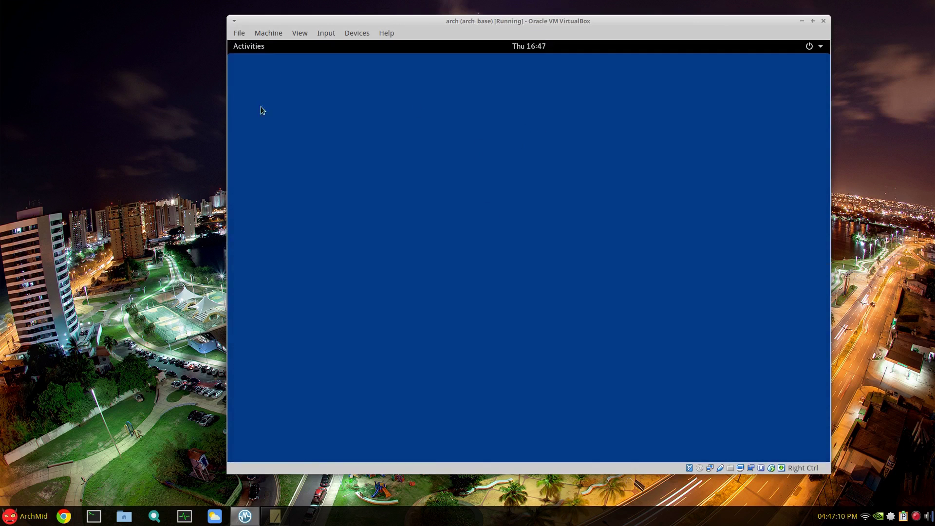
click(244, 49)
click(252, 276)
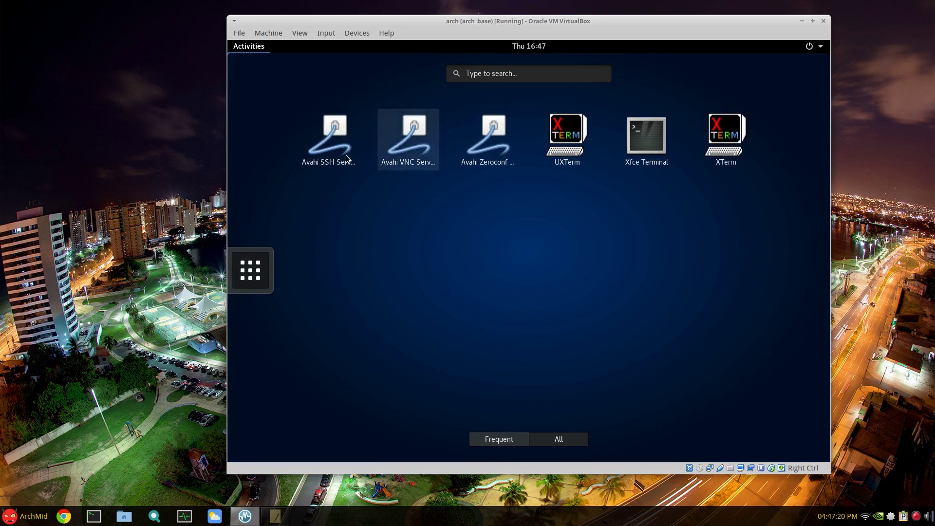
click(647, 128)
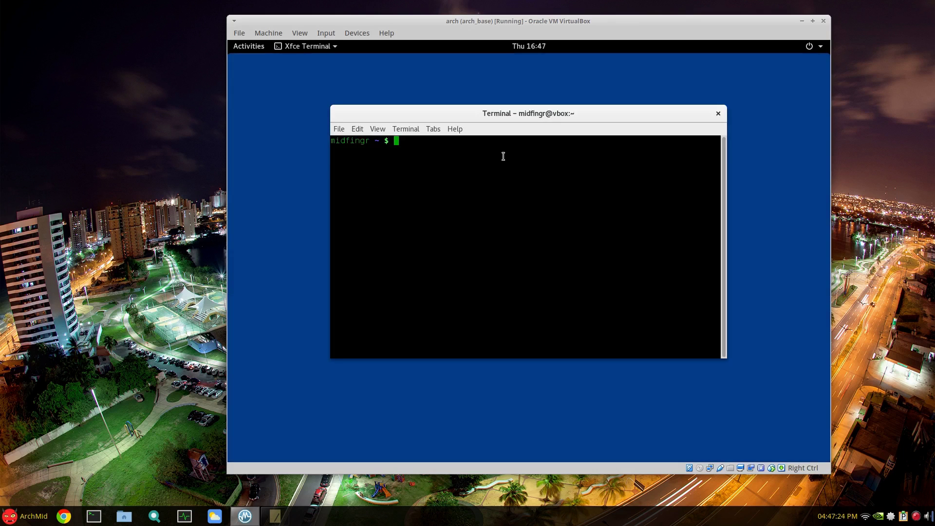
- Install leafpad, thunar, thunar-volman, thunar-archive-plugin and gvfs with pac
text(pac )
text(leafpad thu)
text(nar thunar)
text(-o)
text(olman)
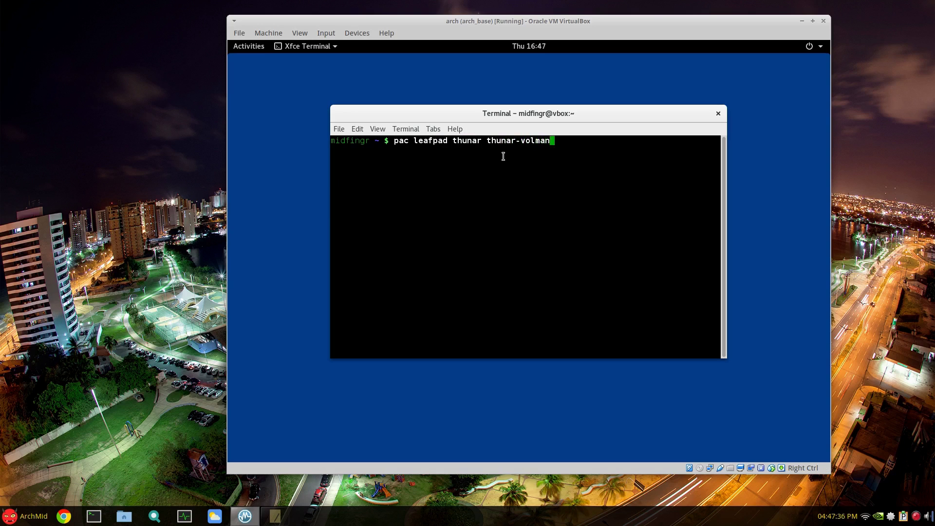
text( thunar-archive-plugin g)
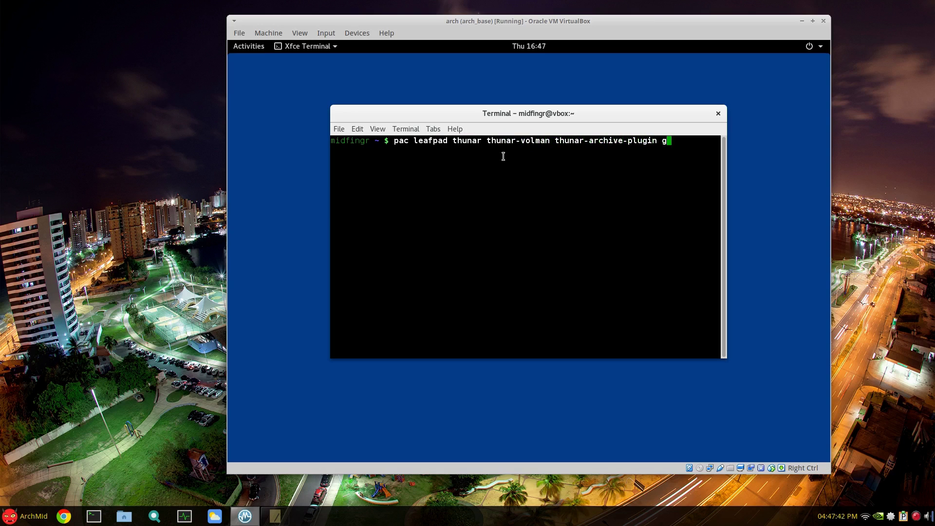
text(f)
key(BackSpace)
text(vfs)
key(Return)
key(Return)
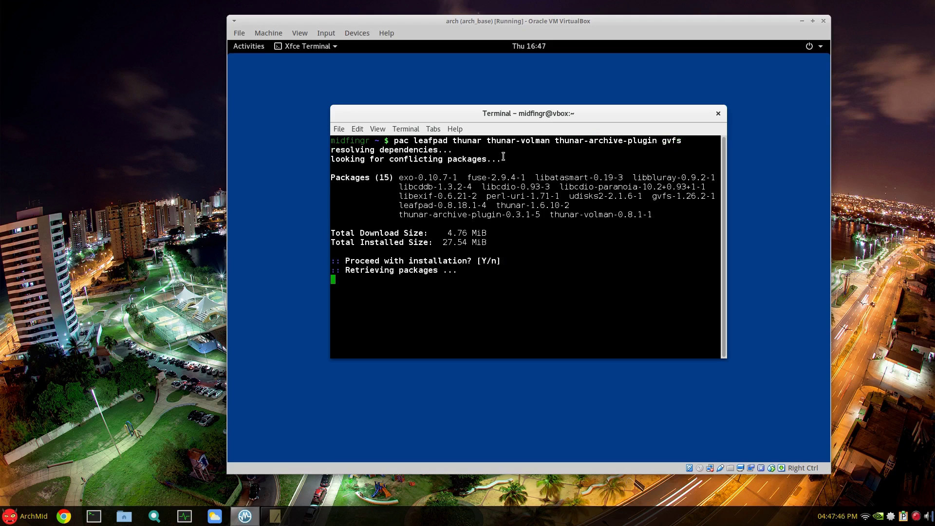
click(2, 320)
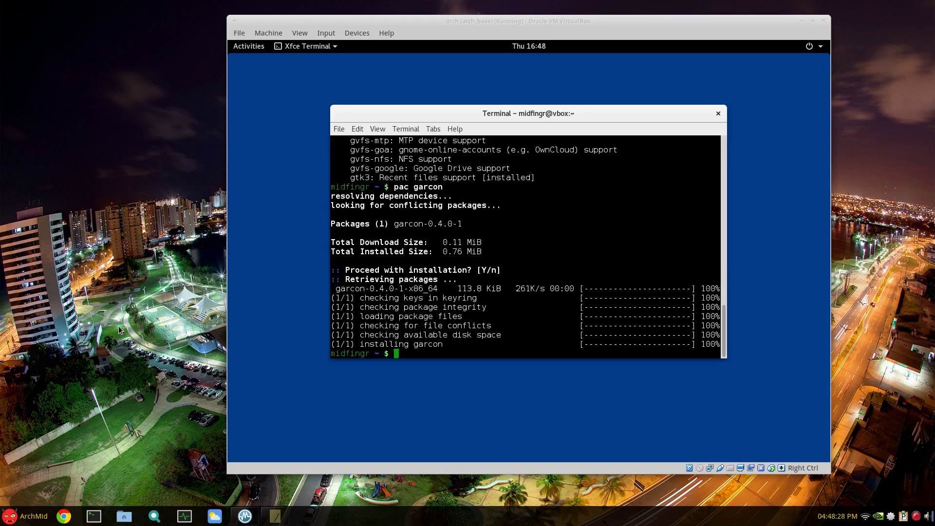
click(442, 224)
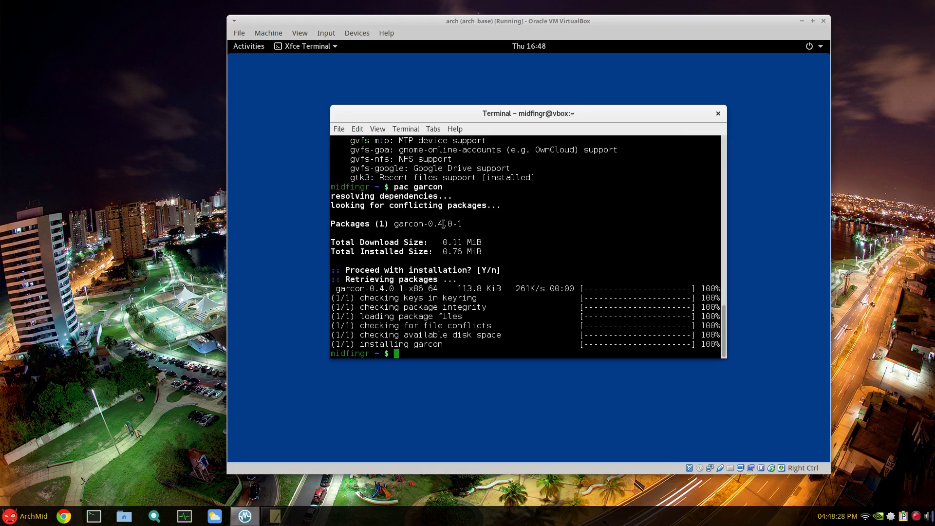
double_click(497, 225)
click(418, 224)
- Open Thunar File Manager to view the still-empty home folder, then close it
click(252, 50)
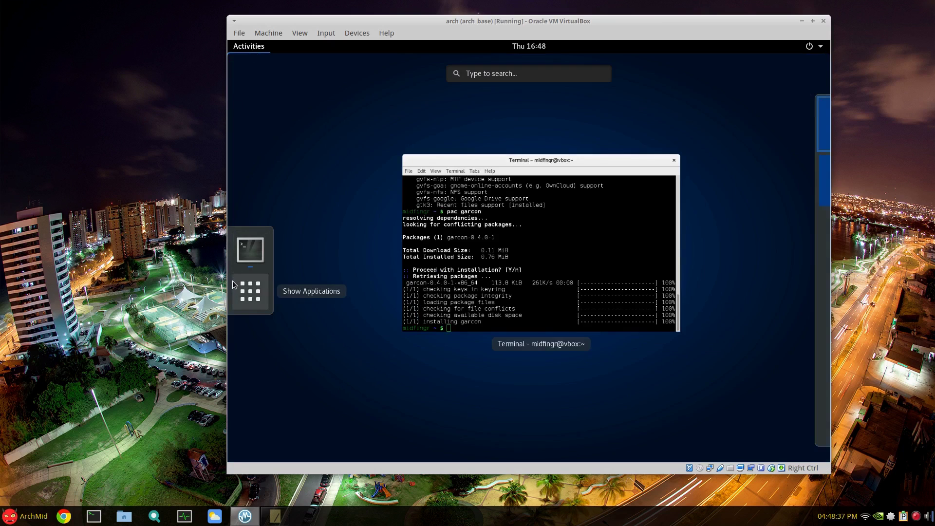
click(234, 281)
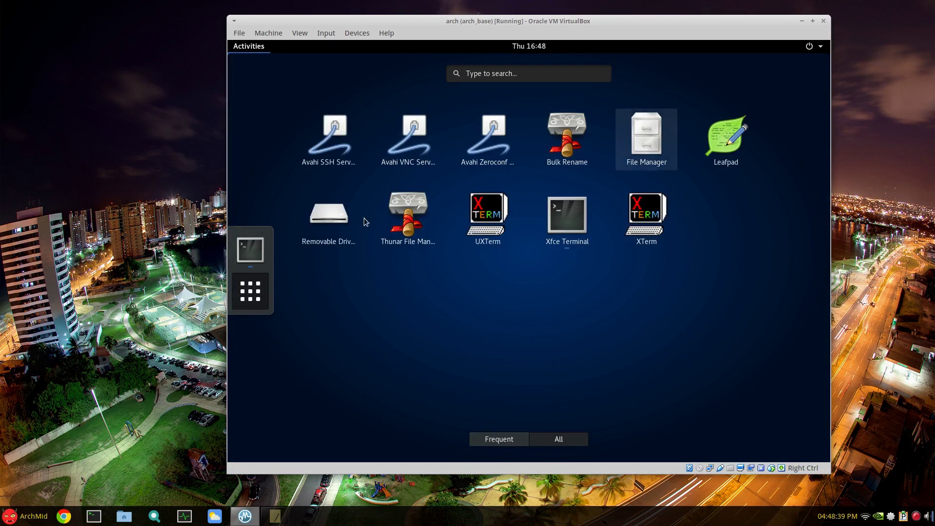
click(426, 232)
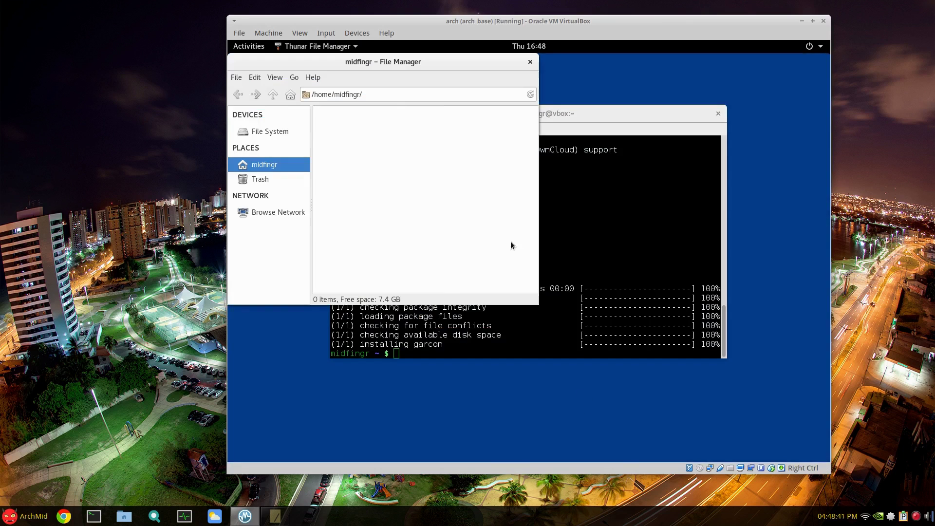
click(530, 61)
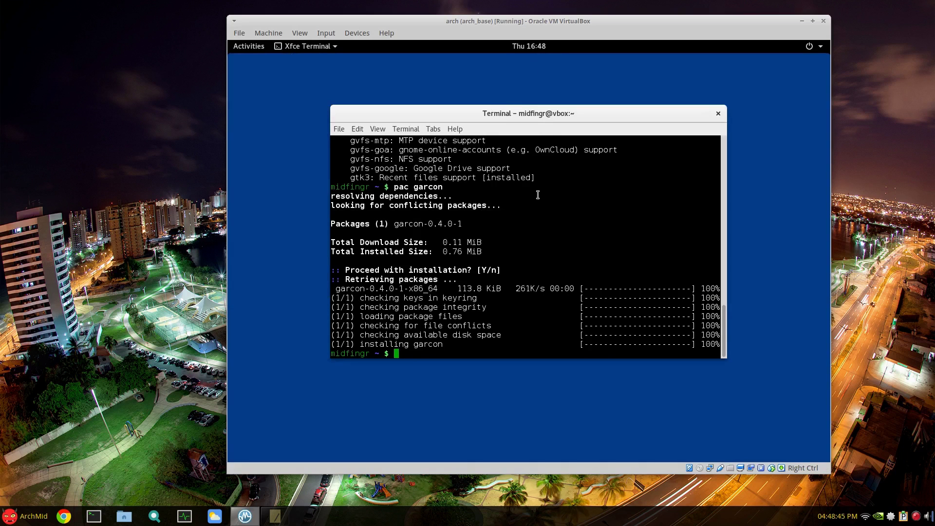
- Install xdg-user-dirs and run xdg-user-dirs-update to create the standard home folders
key(ctrl+l)
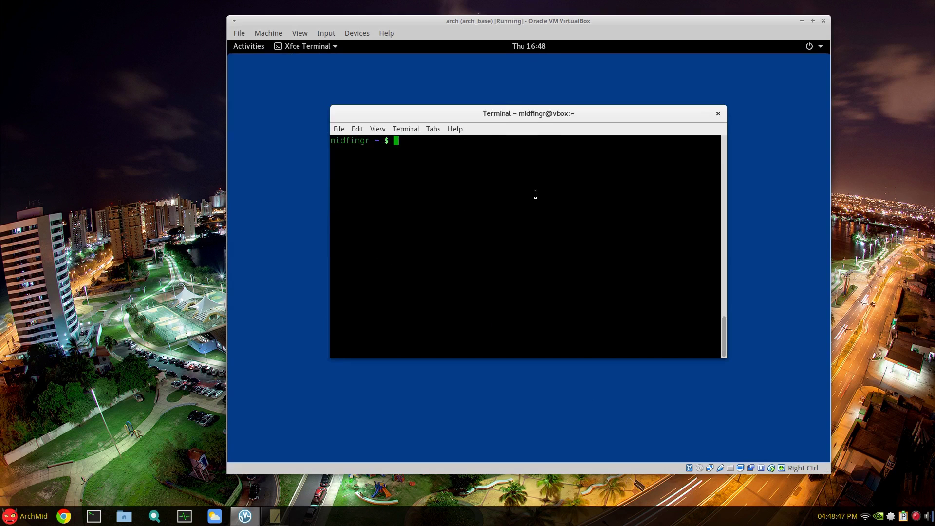
text(pac xdg-user-dirs)
key(Return)
key(Return)
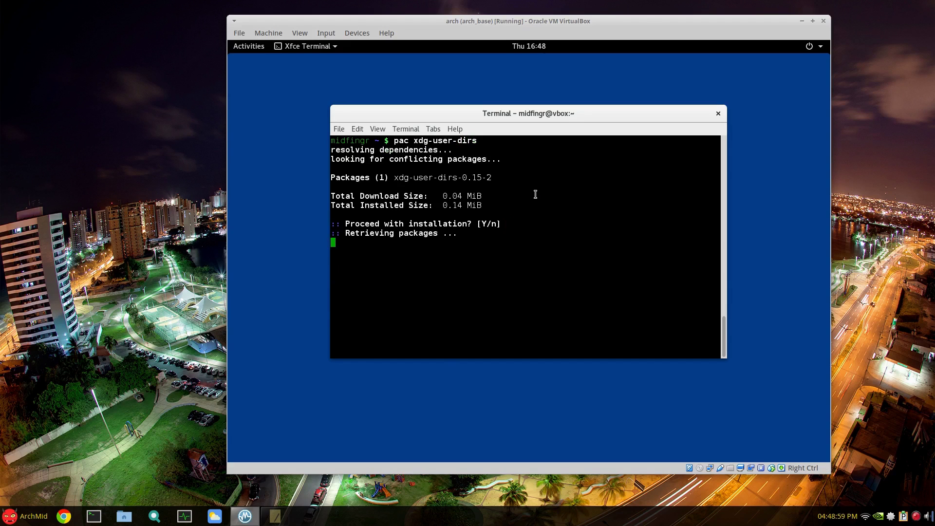
text(x)
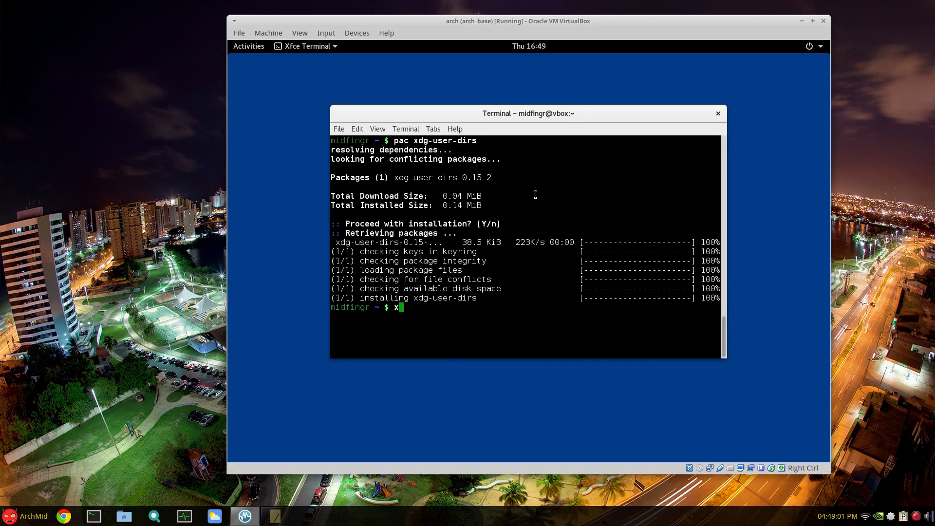
text(dg-user-dirs)
key(Tab)
key(Return)
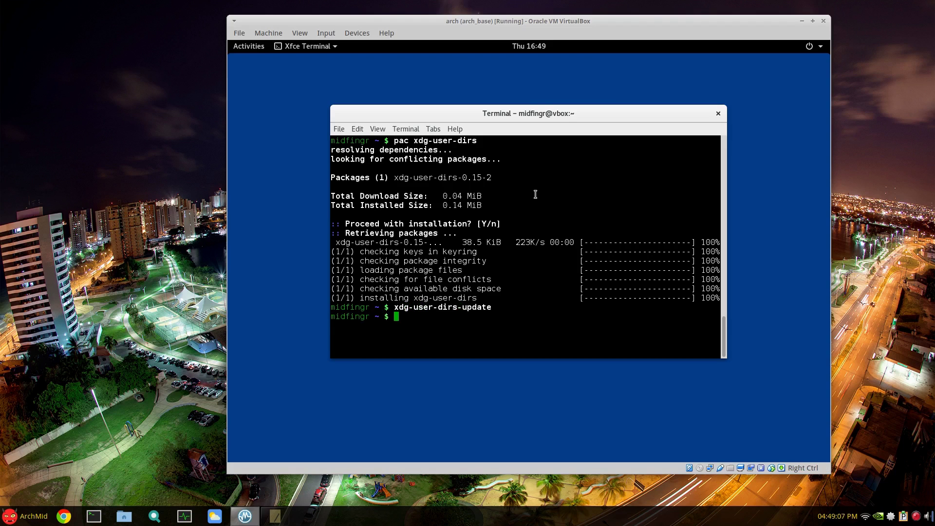
- Reopen Thunar and enlarge its window to check the new home folders
click(249, 47)
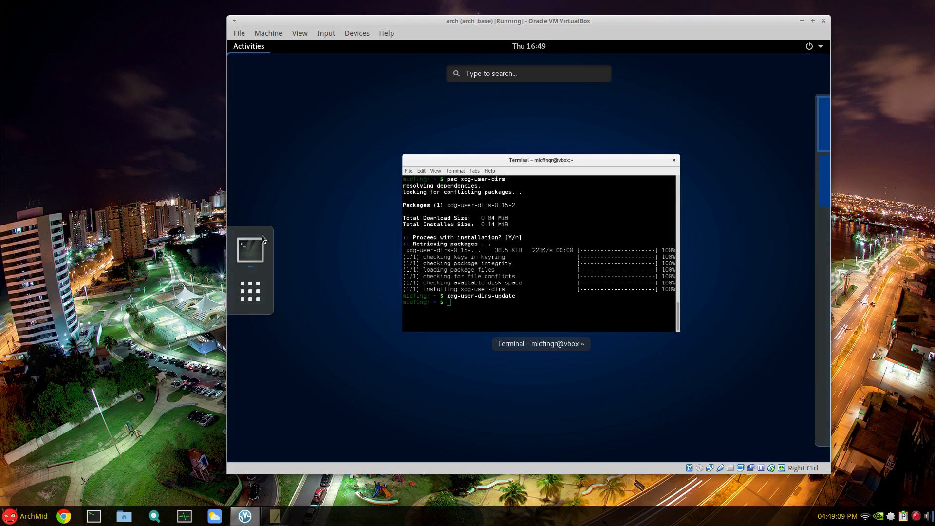
click(251, 292)
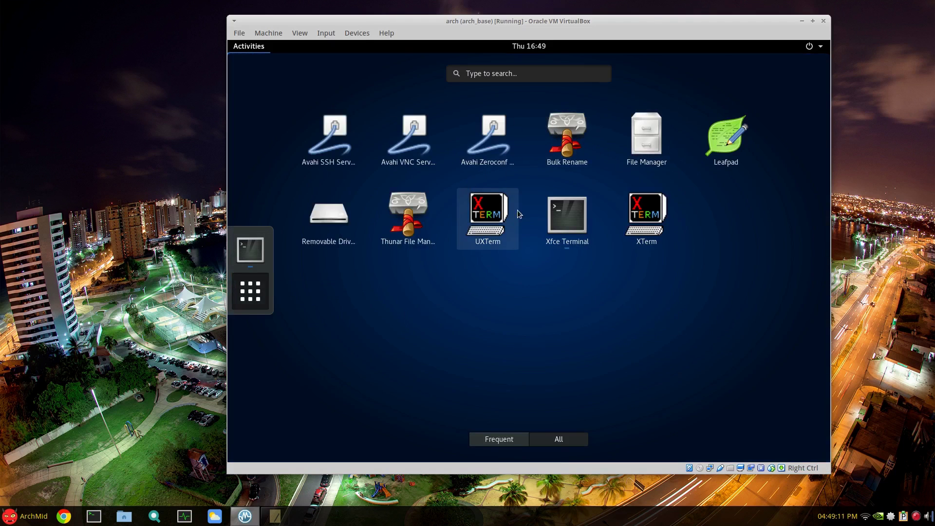
click(409, 217)
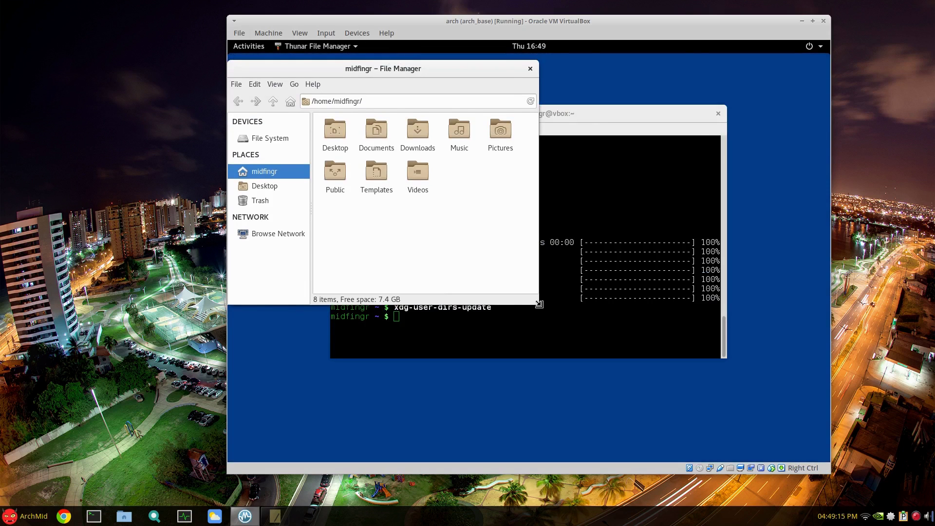
drag(539, 304, 696, 314)
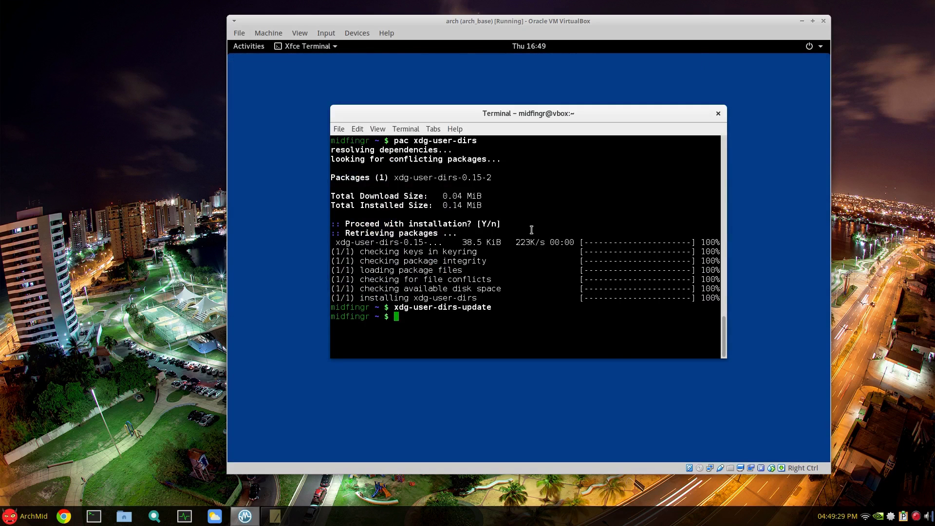
- Install gnome-tweak-tool and launch Tweak Tool from the applications grid
text(pac gnome-tweak-to)
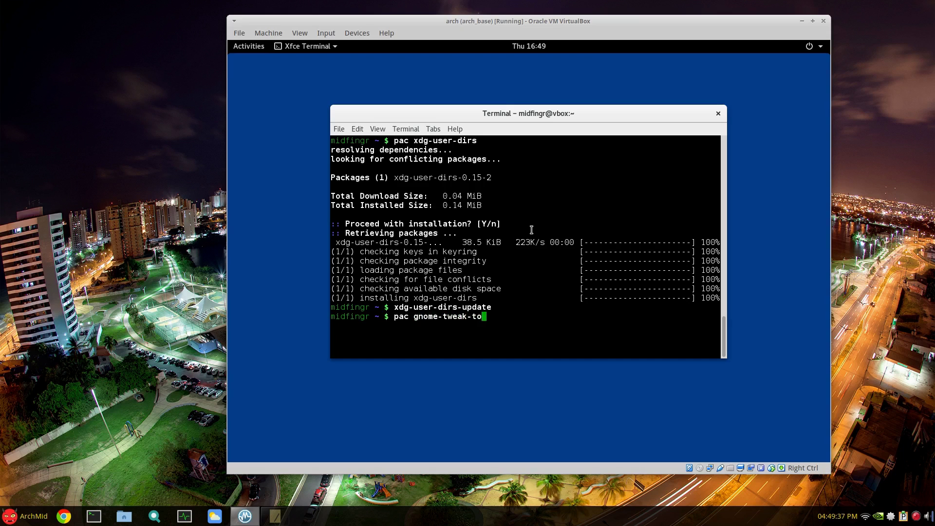
text(ol)
key(Return)
key(Return)
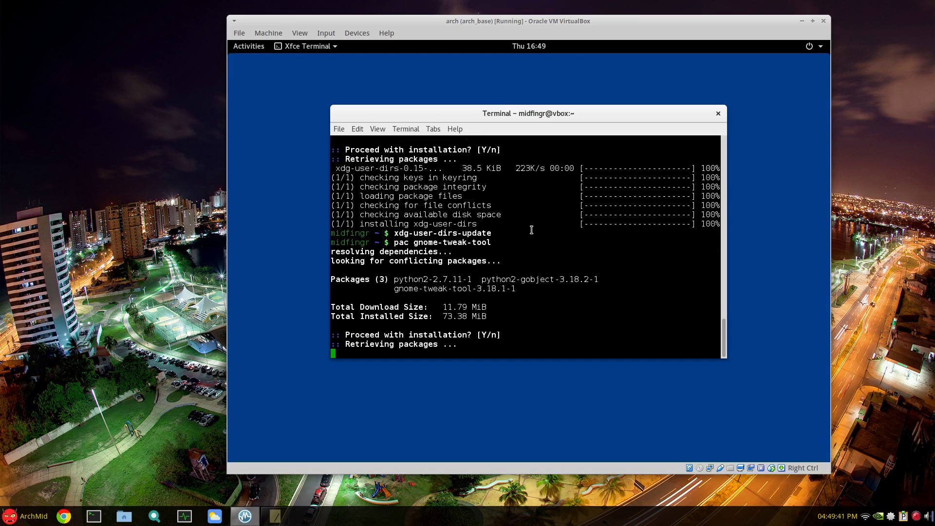
click(263, 47)
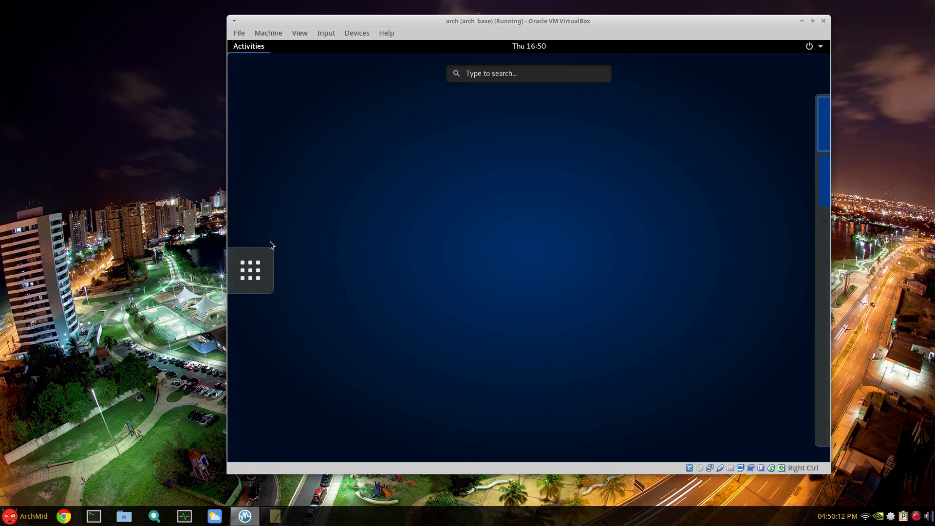
click(268, 272)
click(487, 229)
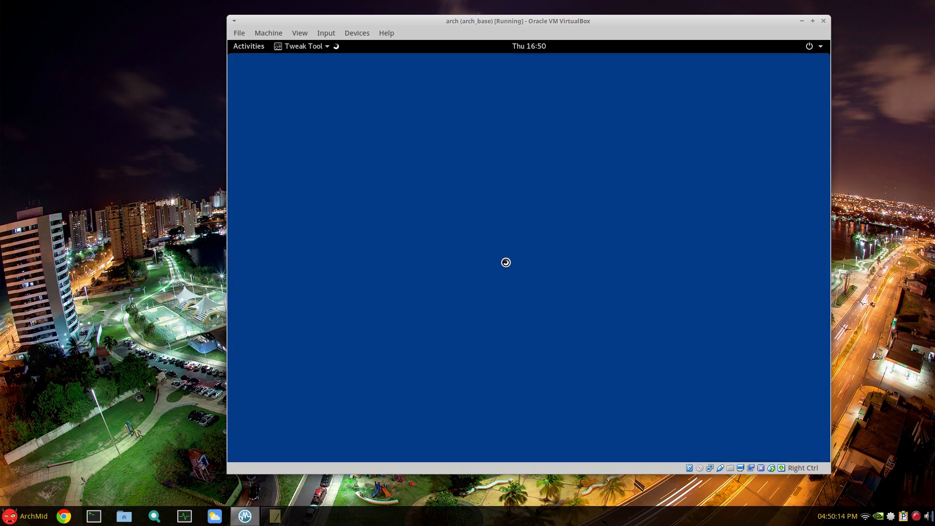
- Turn on Show date and Show seconds under Top Bar, plus Maximize and Minimize under Windows
click(367, 276)
click(462, 169)
click(444, 184)
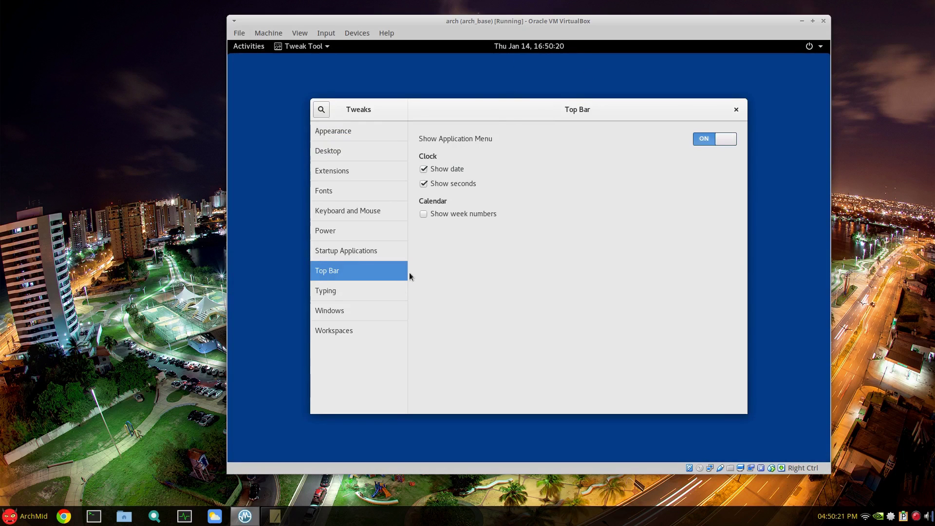
click(362, 312)
click(728, 310)
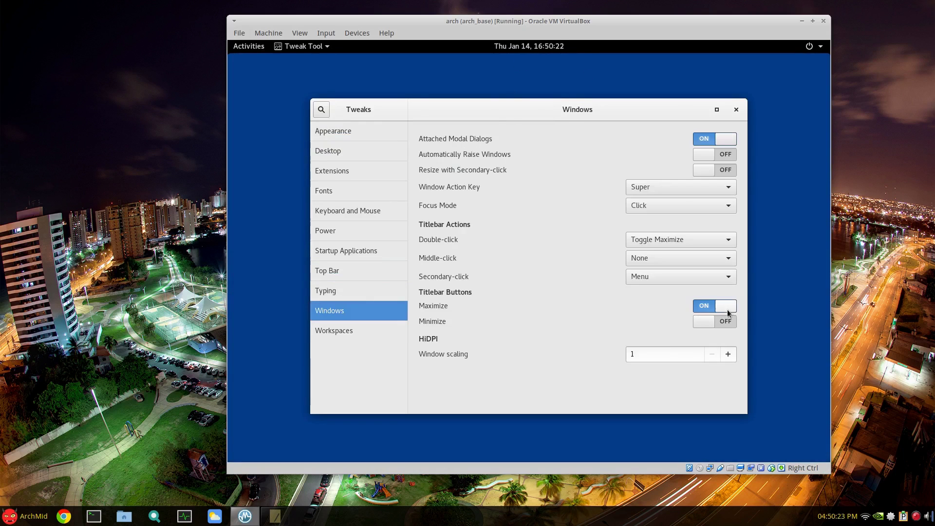
click(730, 323)
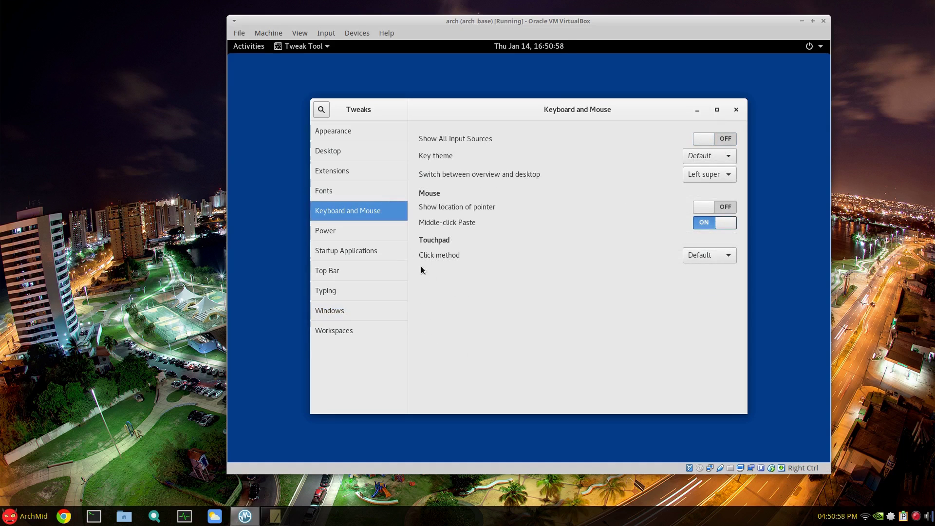
- Set 'Switch between overview and desktop' to Right super and test the key
key(super)
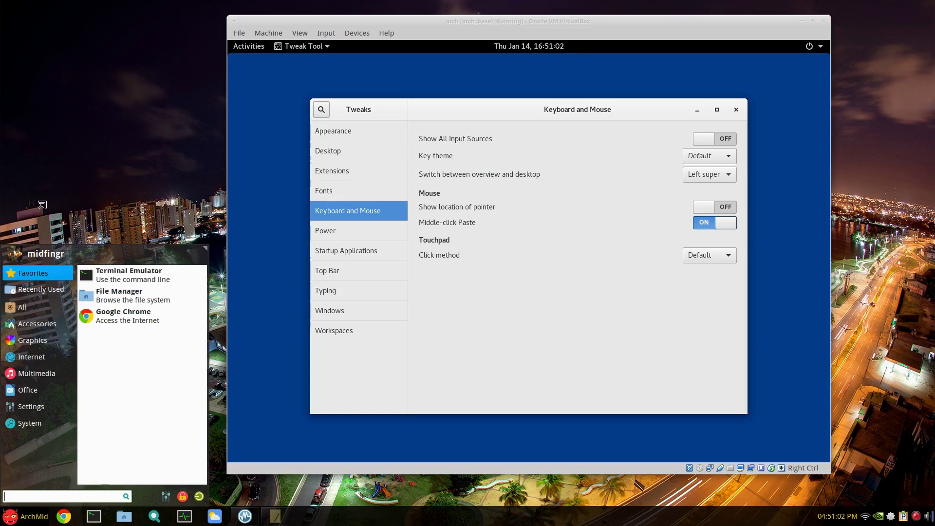
click(571, 261)
click(709, 176)
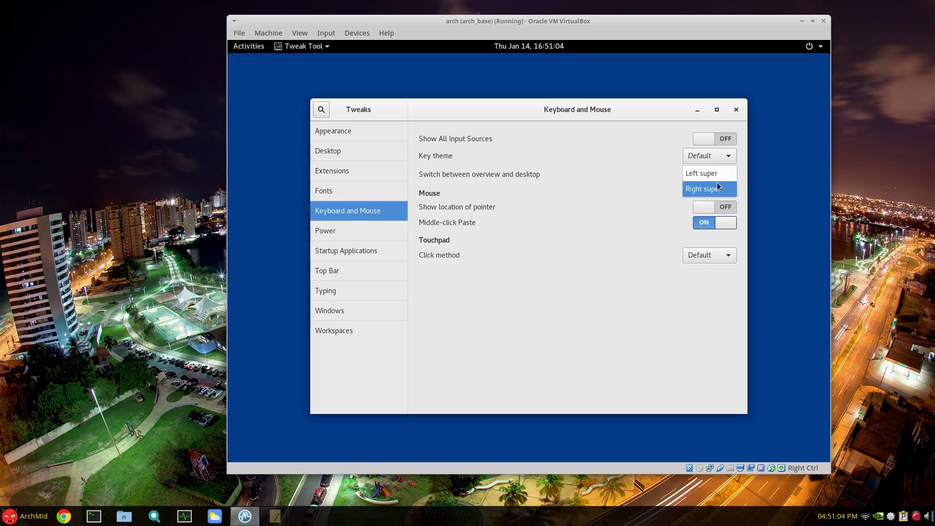
click(704, 189)
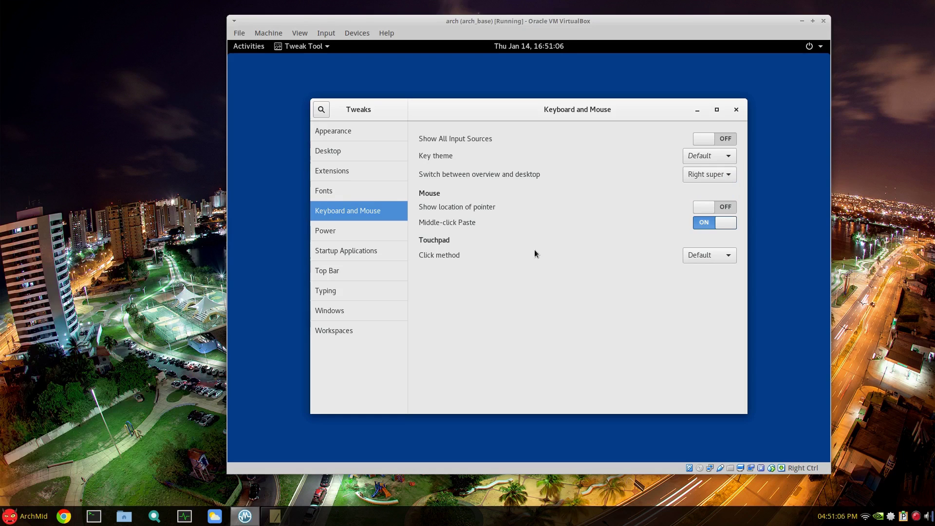
key(Super_R)
key(Super_R)
key(Super_R)
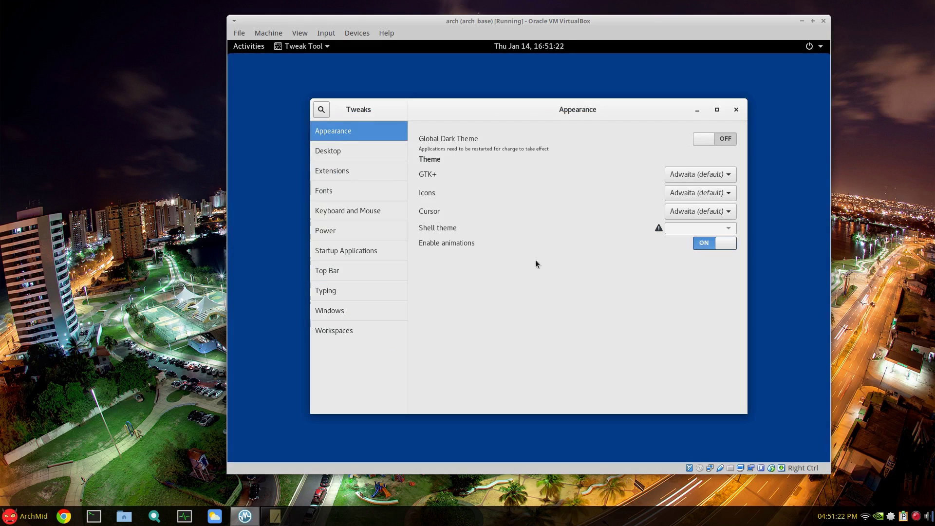
- Turn off animations, look over the Desktop, Startup Applications and Power pages, and close Tweaks
click(706, 242)
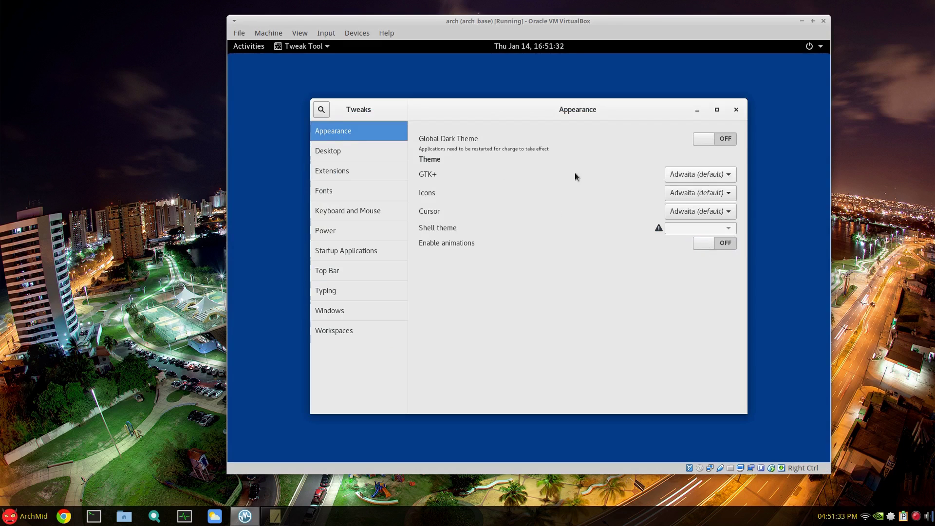
click(335, 157)
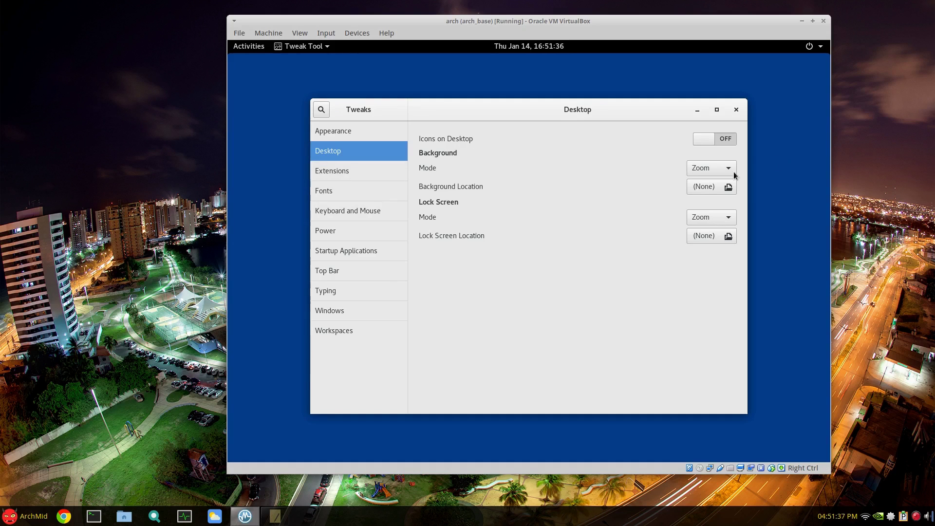
click(363, 256)
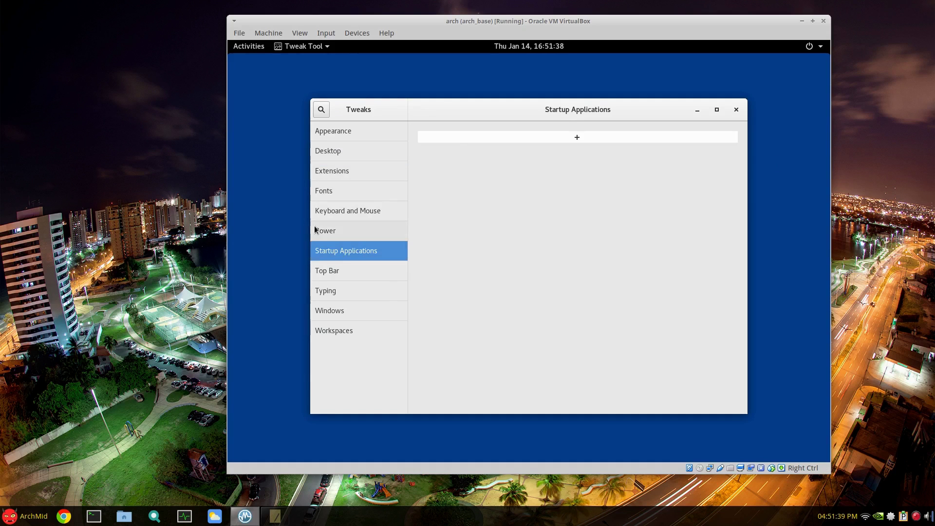
click(347, 235)
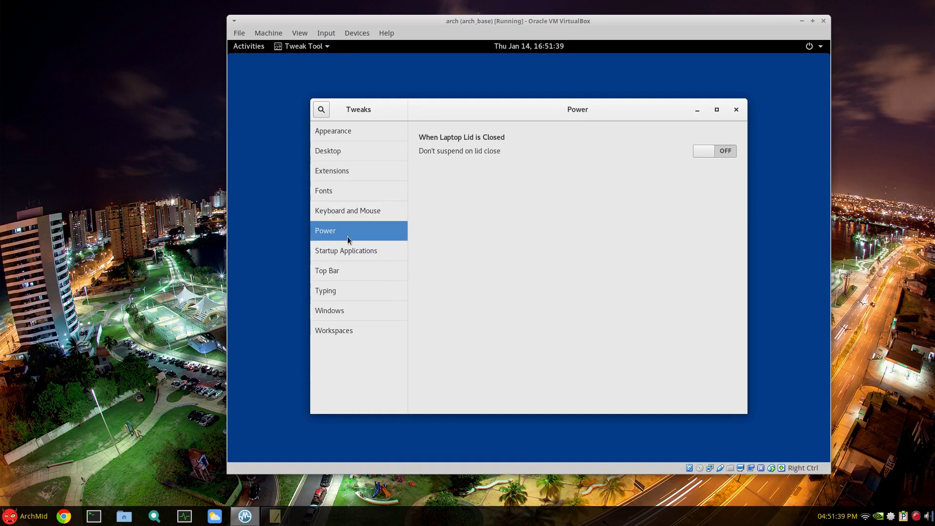
click(736, 110)
- Open and dismiss the desktop's context menu a few times
right_click(570, 180)
click(600, 242)
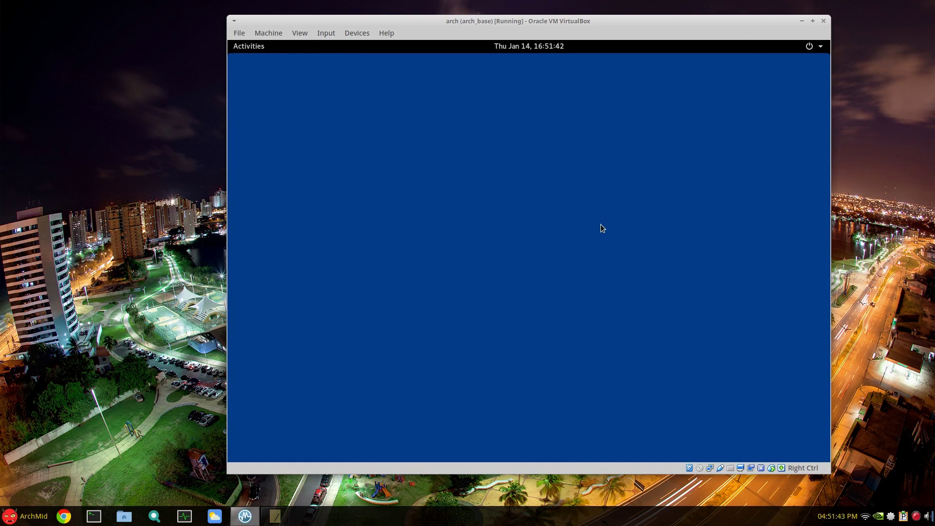
right_click(435, 199)
click(485, 214)
right_click(458, 235)
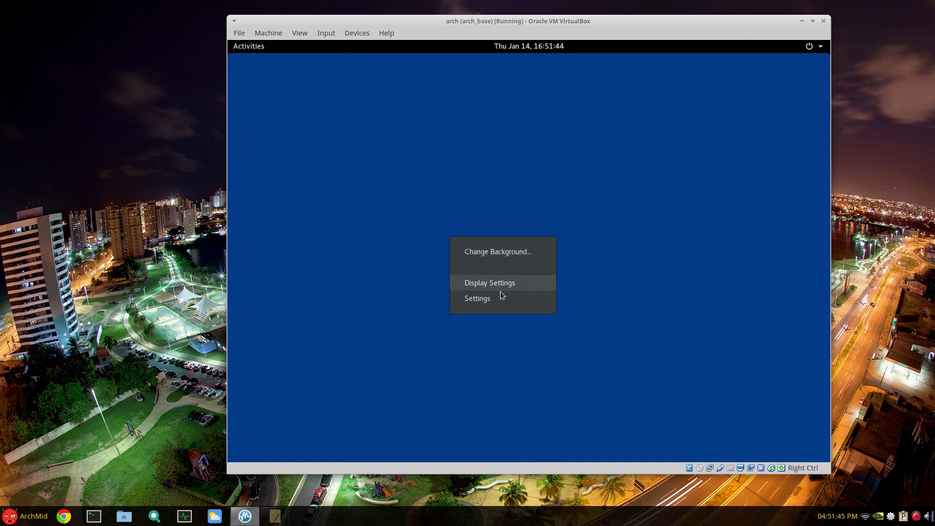
click(490, 286)
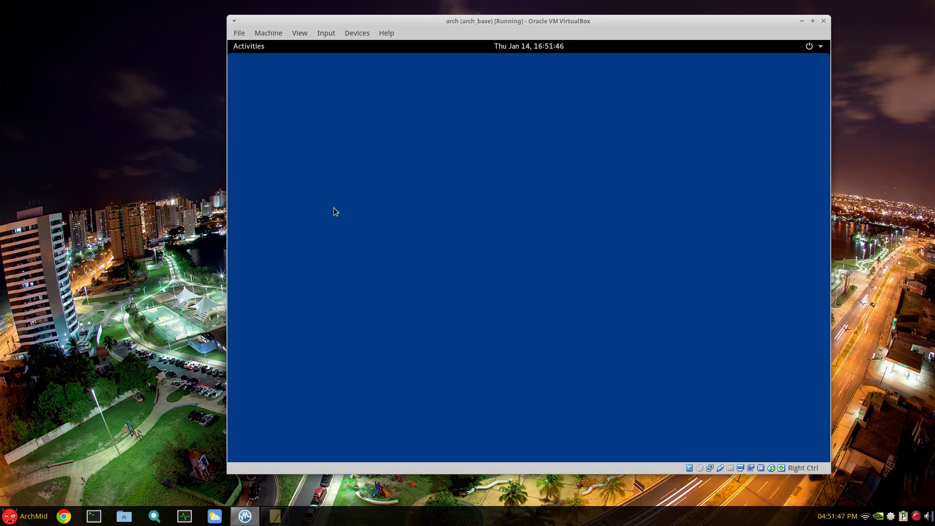
- Install gnome-control-center in Xfce Terminal, answering the libx264 provider prompt, then clear the screen
click(247, 44)
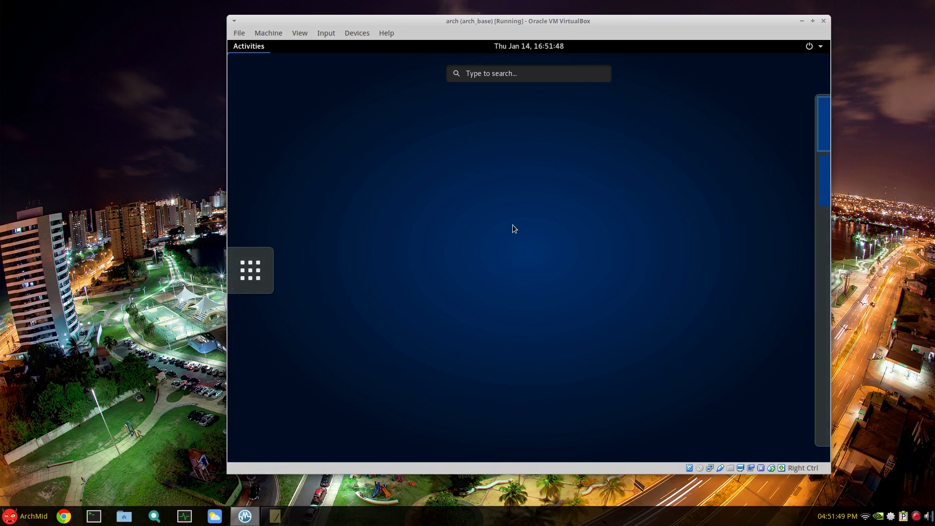
click(248, 285)
click(639, 231)
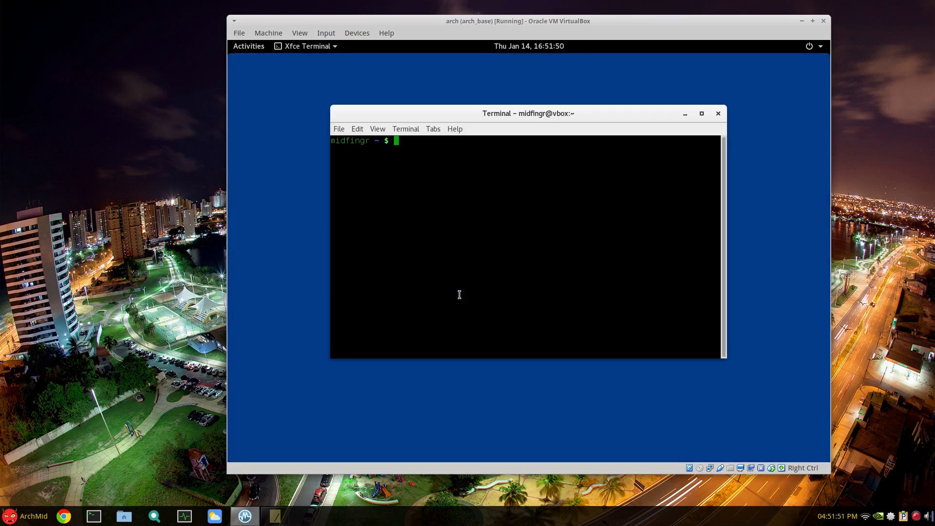
text(pa )
text( gnome-control-center)
key(Return)
key(Return)
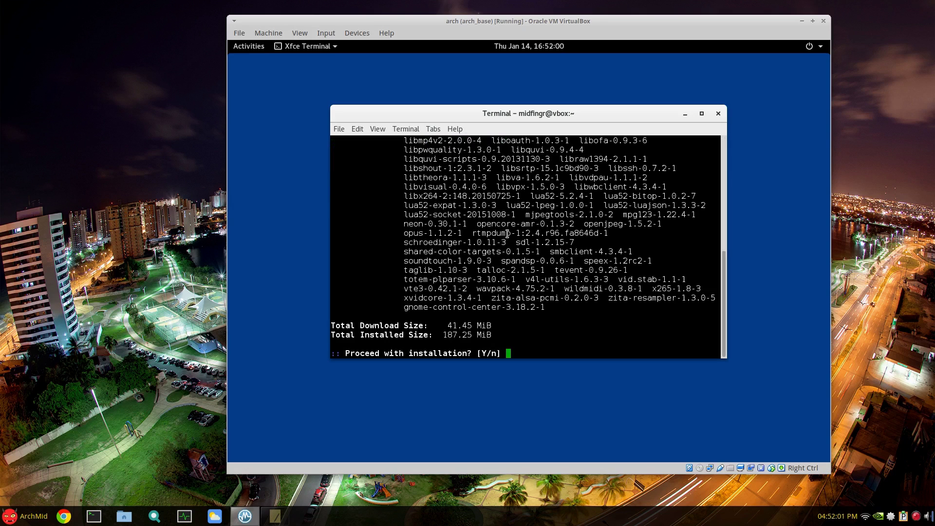
key(Return)
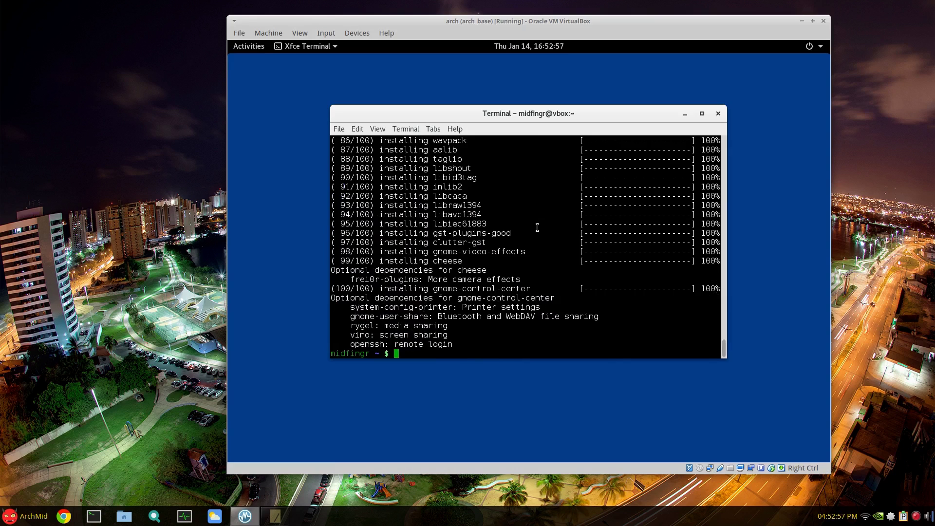
key(ctrl+l)
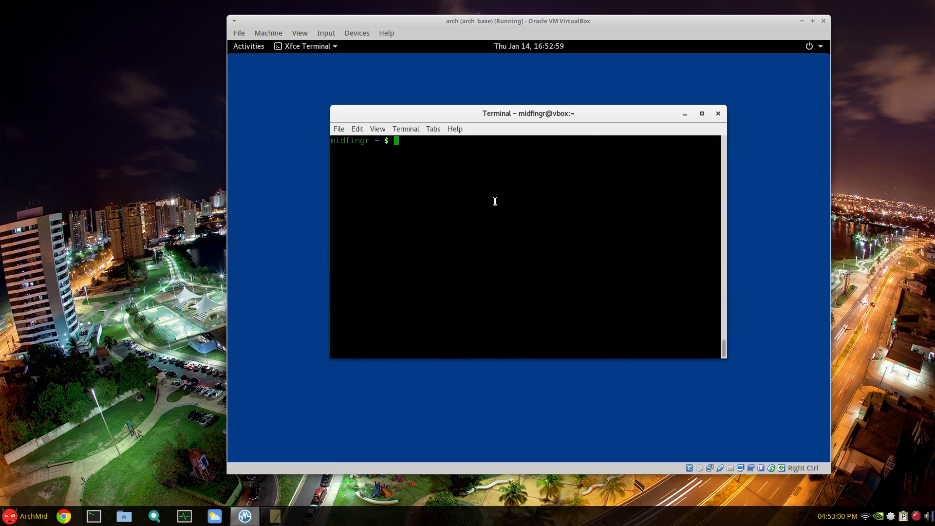
- Install engrampa-thunar and the archive tools, clear the terminal, then install xame with yaourt
text(yaourt engrampa-th)
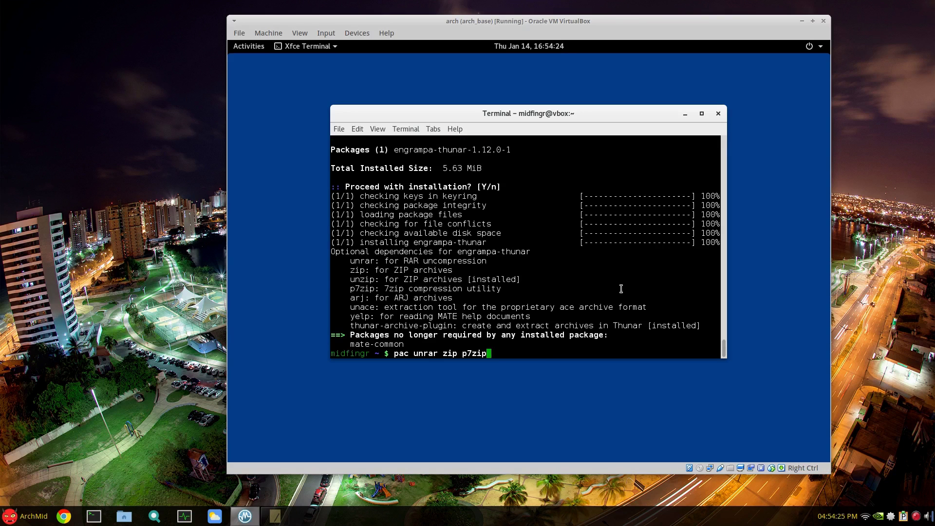
key(Return)
key(Return)
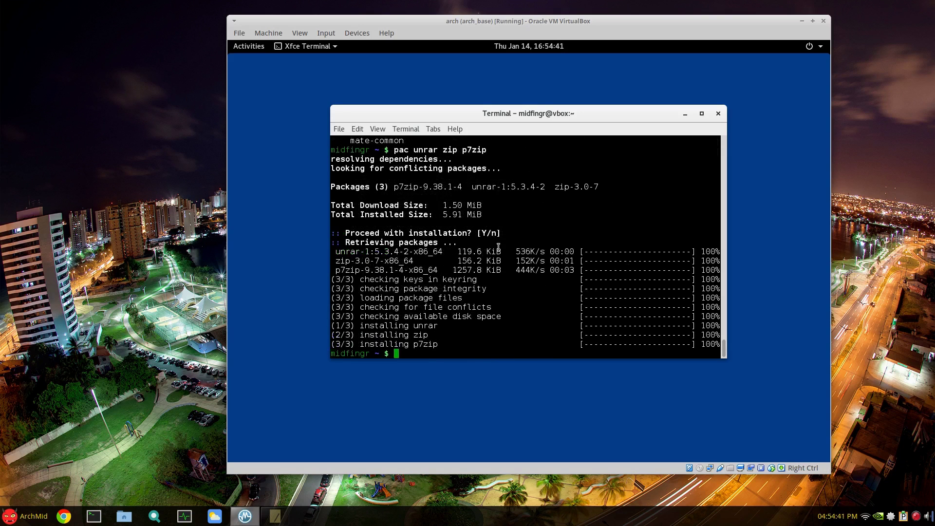
key(ctrl+l)
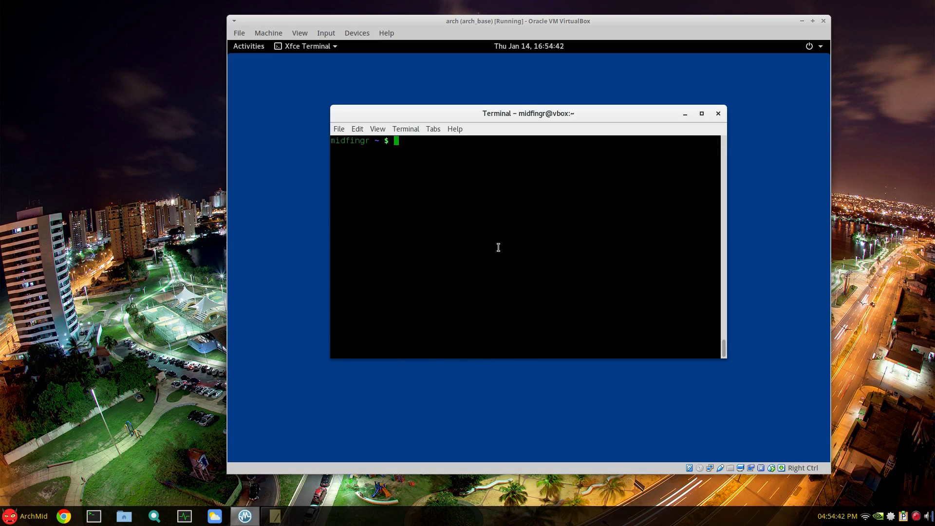
text(yaourt xame)
key(Return)
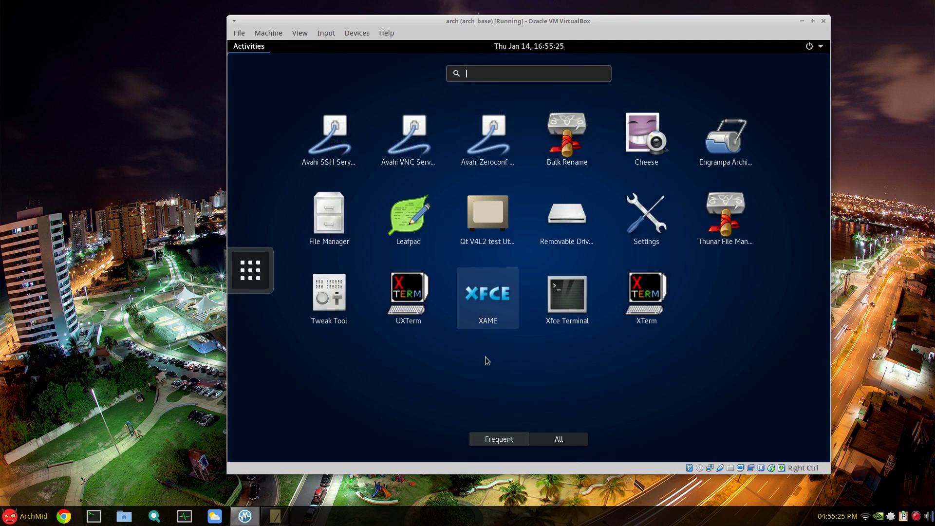
- In XAME, rename the Thunar File Manager entry to 'File Manager', delete its translations, and save
click(498, 320)
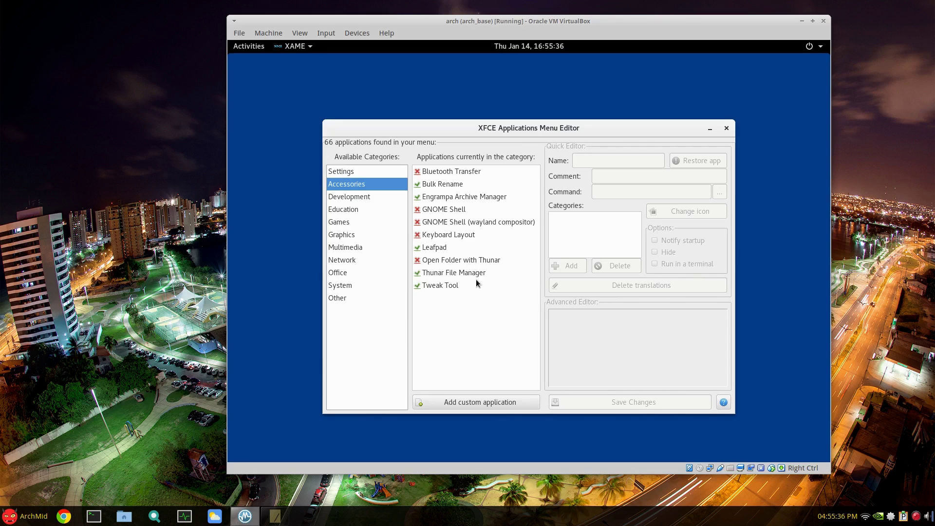
click(442, 277)
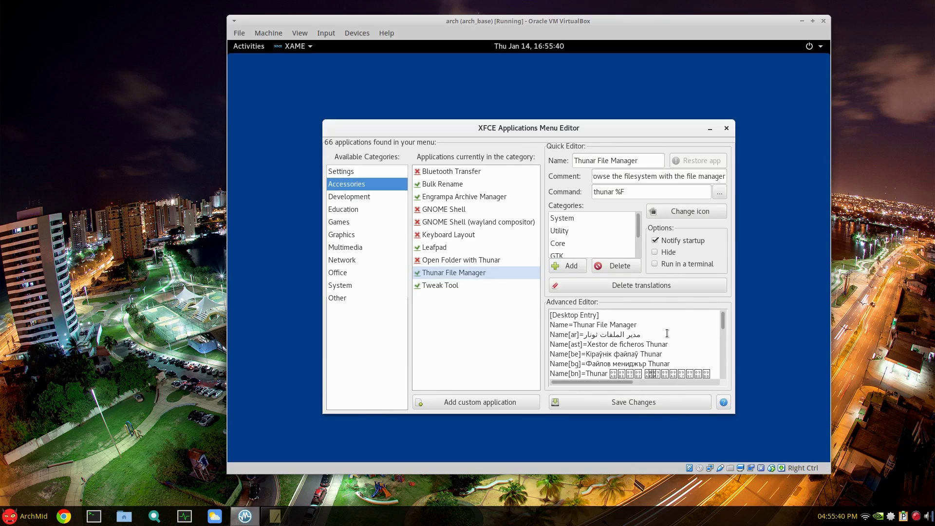
click(641, 287)
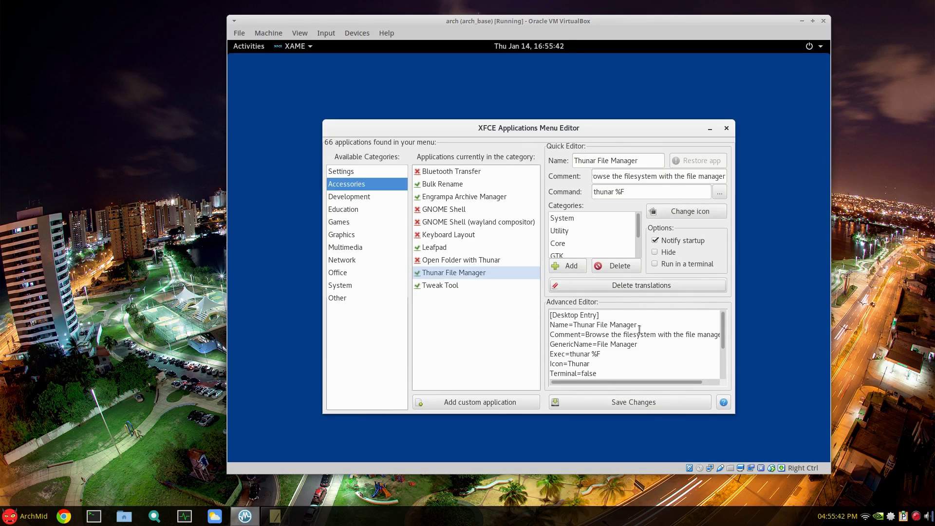
double_click(586, 161)
key(BackSpace)
key(Delete)
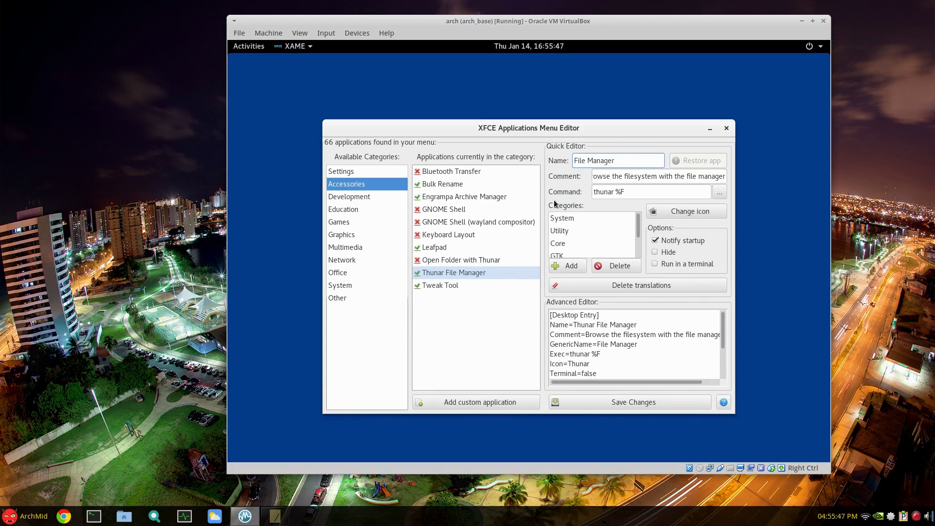
click(639, 401)
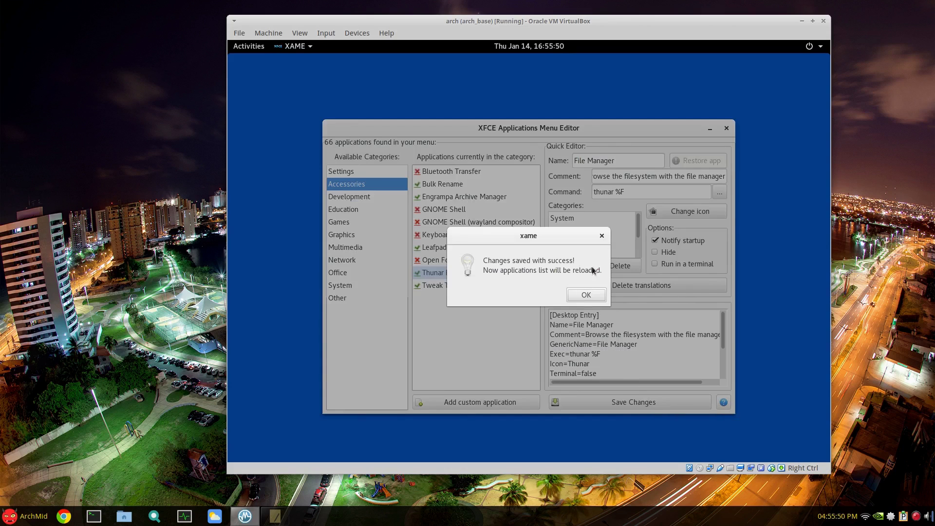
click(586, 295)
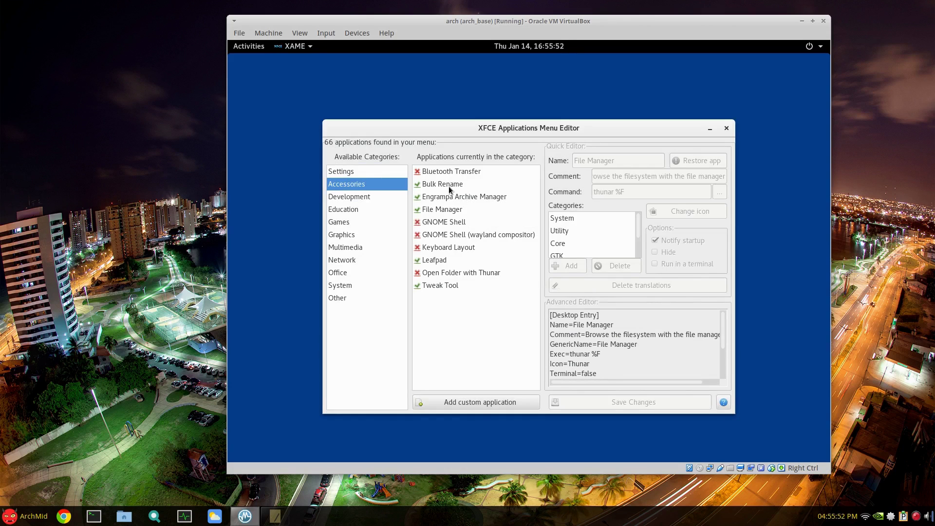
- Delete the translations of the Network > Avahi SSH Server Browser entry and save the change
click(357, 261)
click(473, 176)
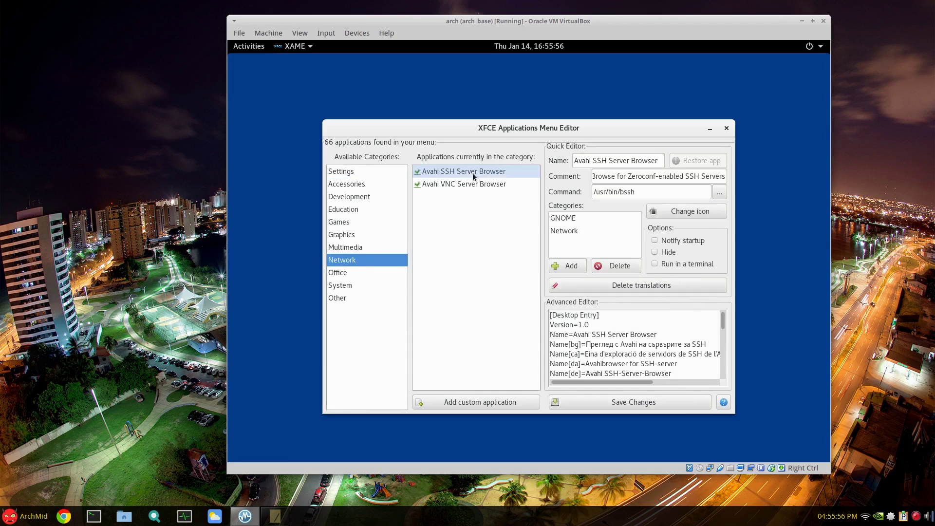
click(492, 185)
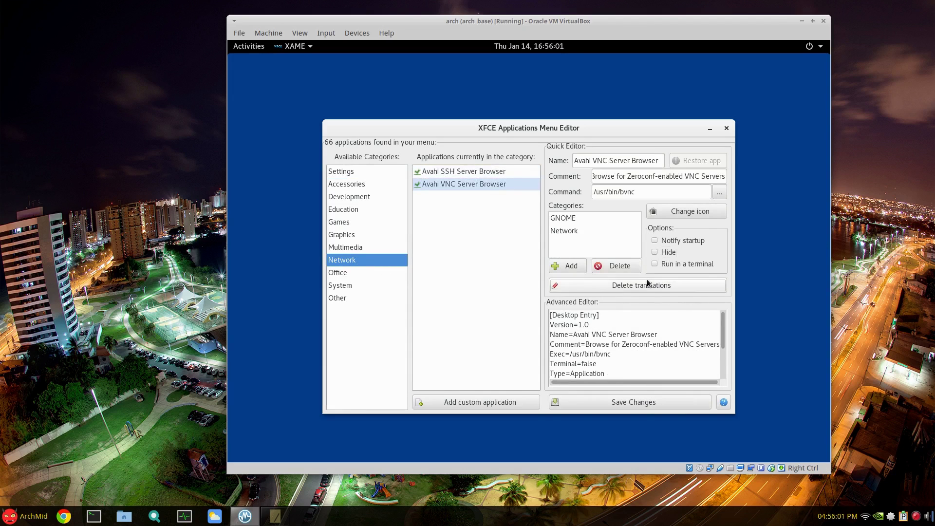
click(481, 176)
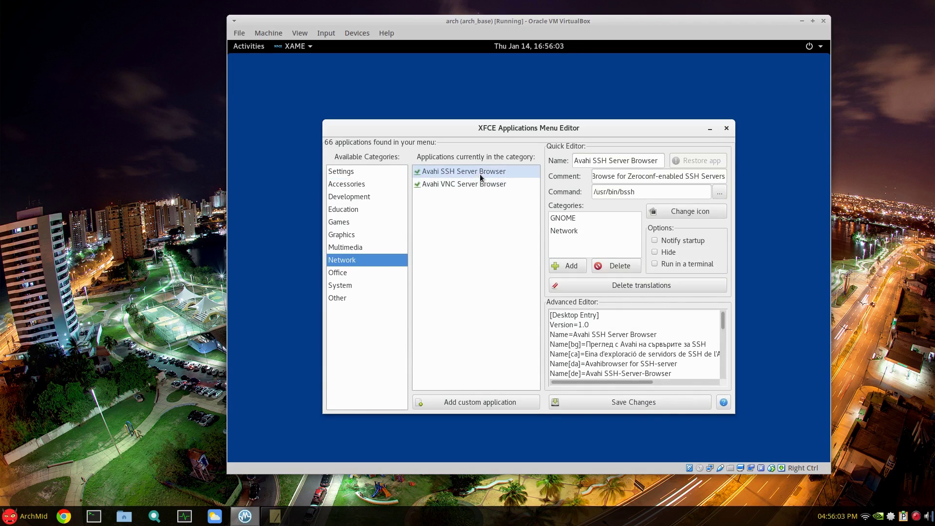
click(675, 280)
click(672, 401)
click(586, 297)
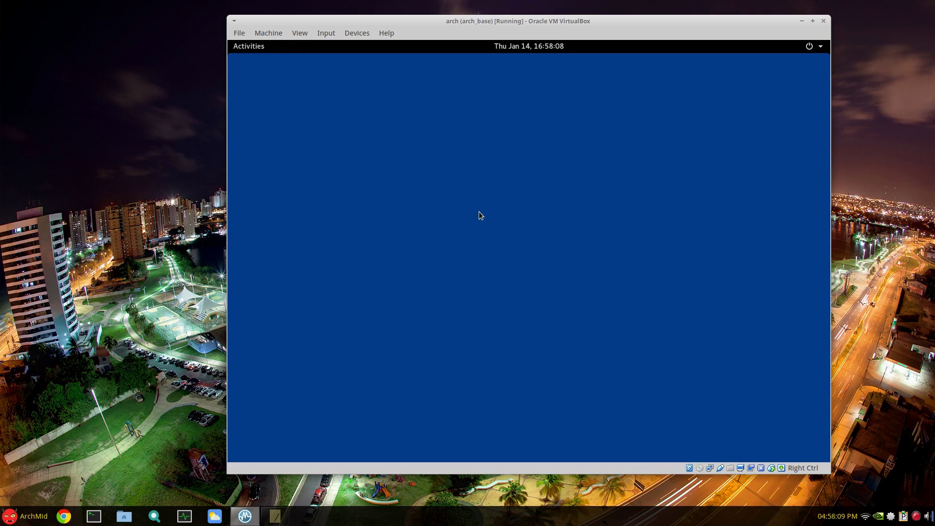
- Restart GNOME Shell by running r from the Alt+F2 prompt
key(alt+F2)
text(r)
key(Return)
- Launch File Manager from the applications grid, close it, and reopen the grid
key(super)
click(265, 256)
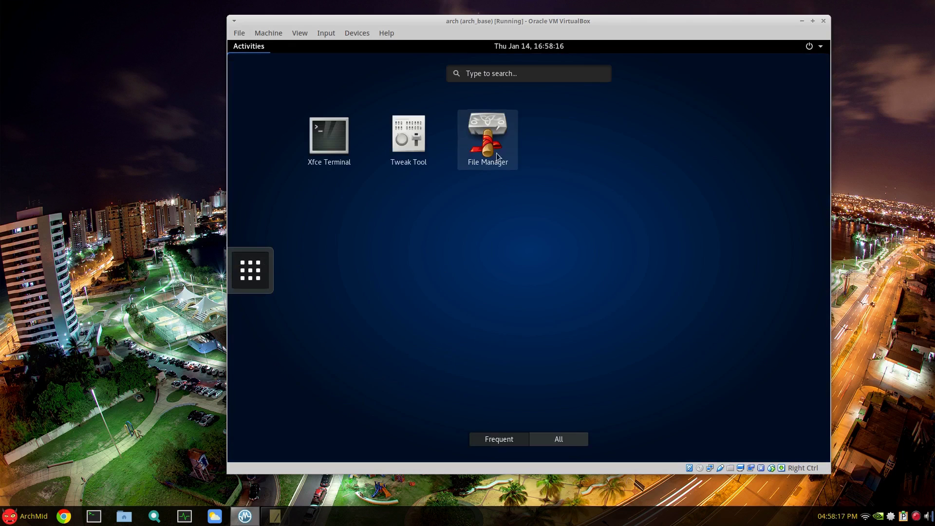
click(487, 142)
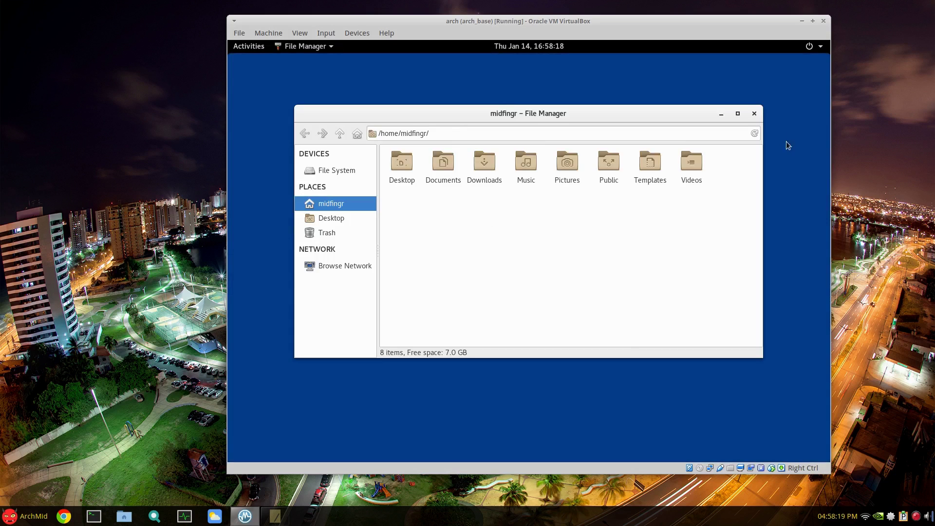
click(754, 114)
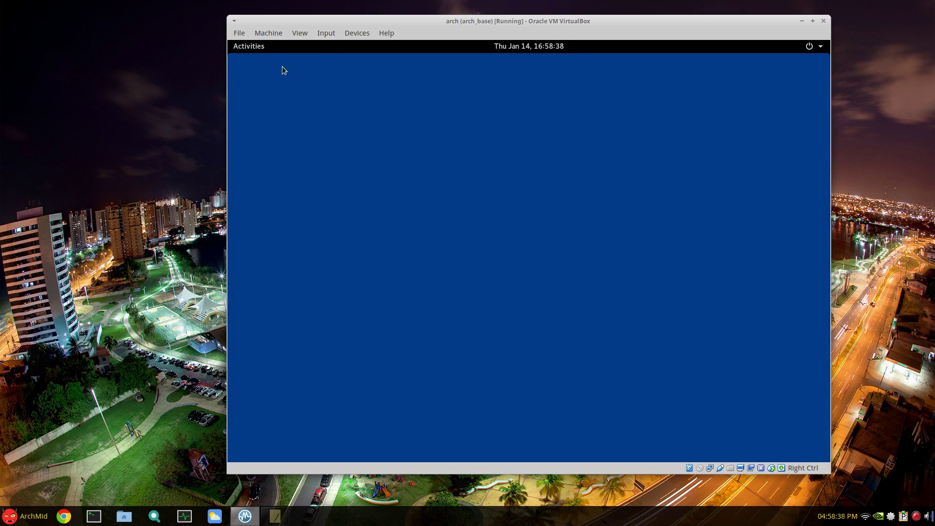
click(259, 52)
click(265, 274)
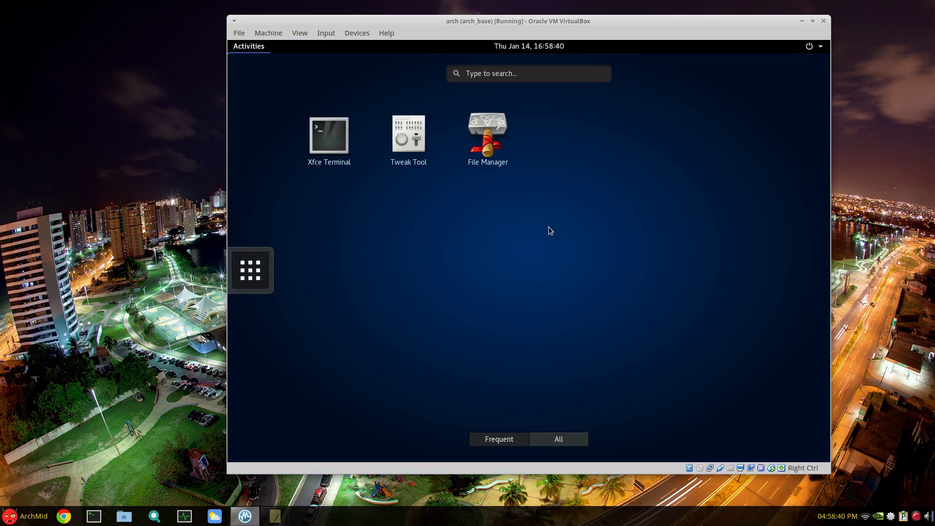
- Install the lxdm-gtk3 package with yaourt in a new Xfce Terminal
click(346, 149)
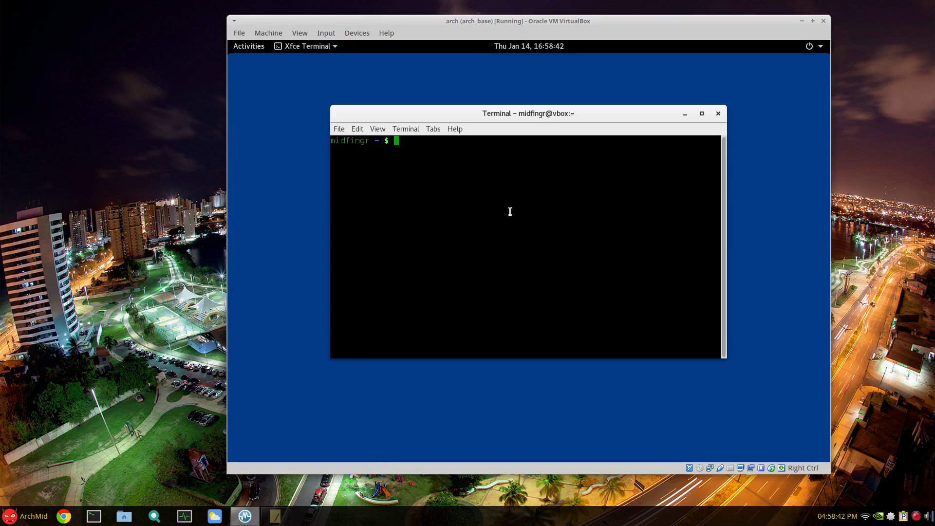
text(yaourt xd)
key(BackSpace)
key(BackSpace)
text(lxdm-gtk3)
key(Return)
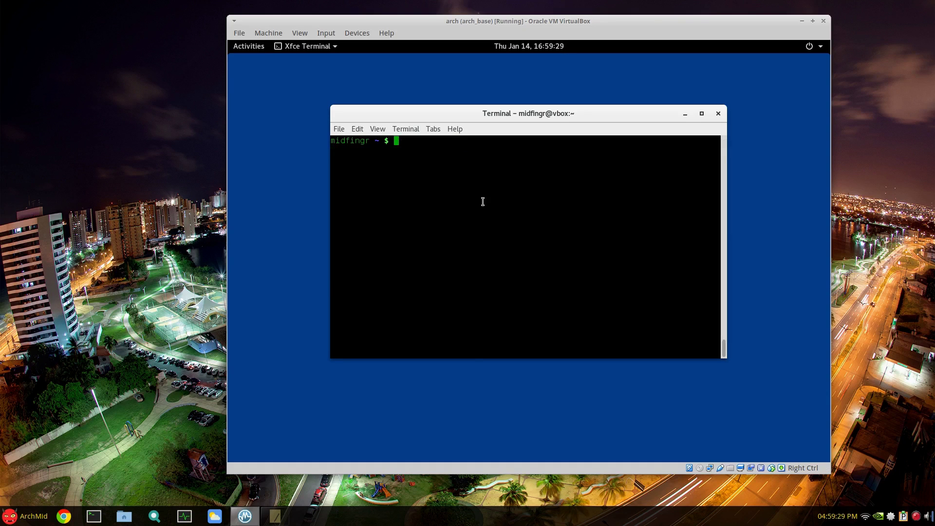
- List the contents of /usr/share/xsessions/, which holds only gnome.desktop
text(ls /usr/share/xses)
key(Tab)
key(Return)
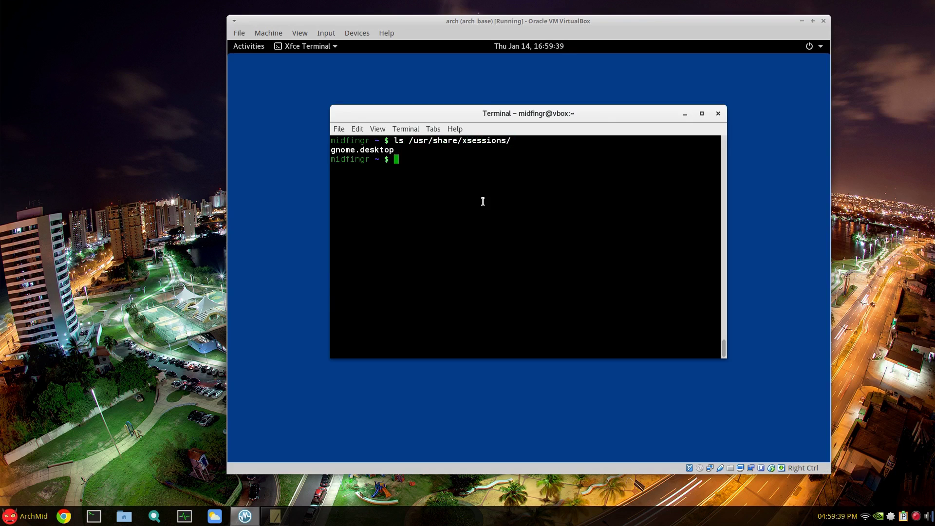
- Try opening the xsessions folder with sudo leafpad, dismiss the is-a-directory error, and close Leafpad
key(Up)
key(Home)
key(Delete)
key(Delete)
key(Delete)
text(sudo leaf)
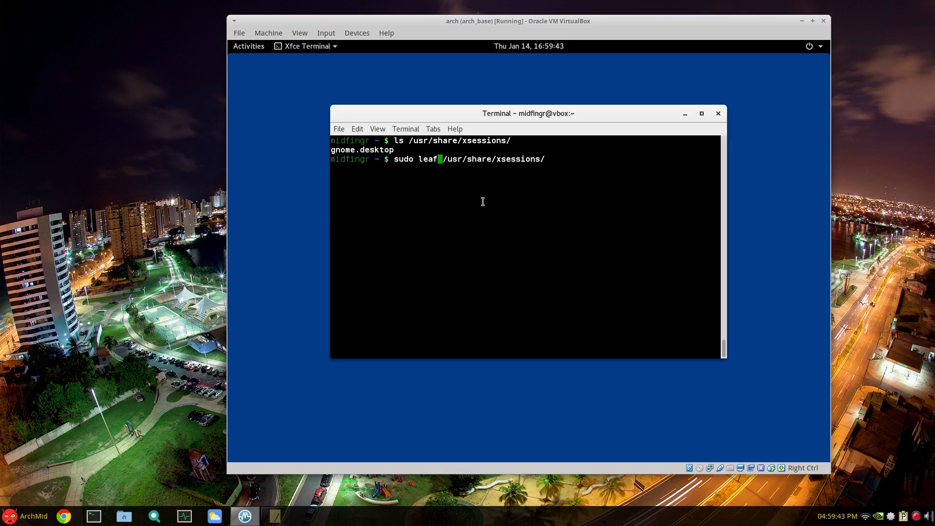
text(pad)
key(Return)
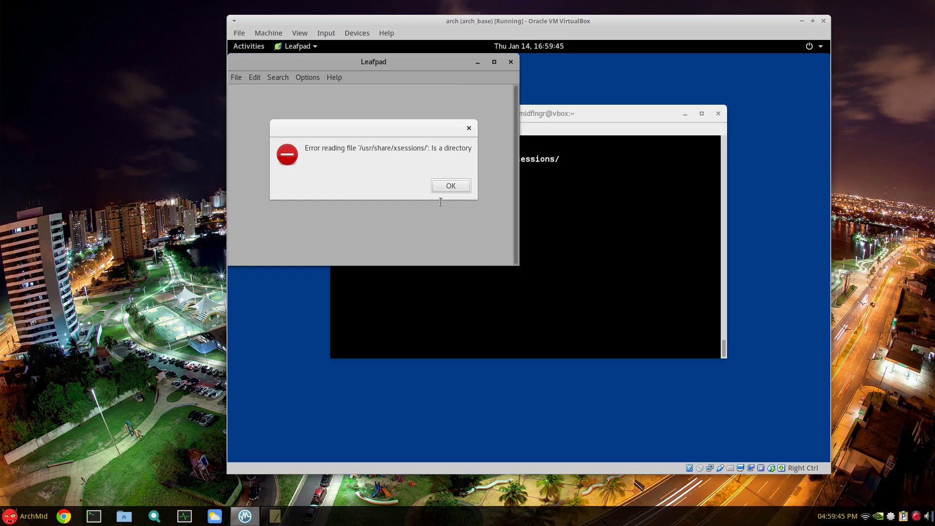
click(450, 188)
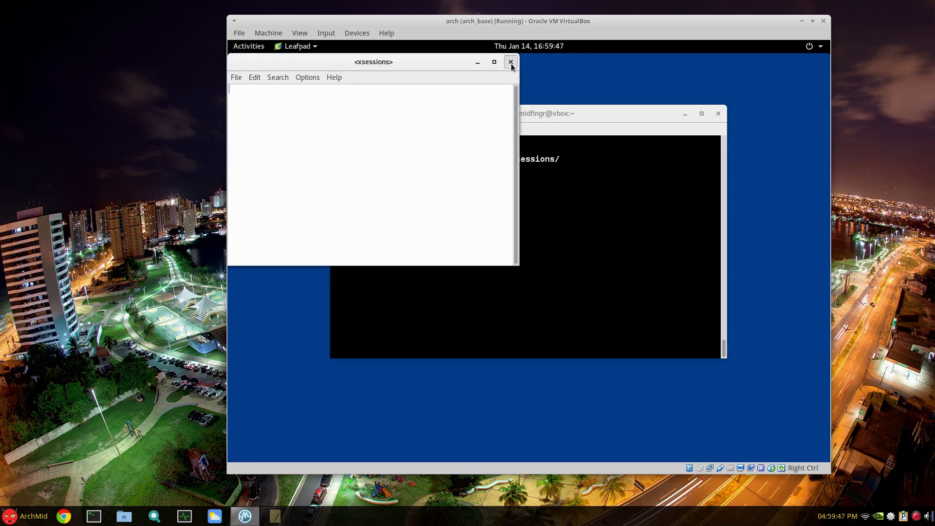
click(511, 62)
key(Up)
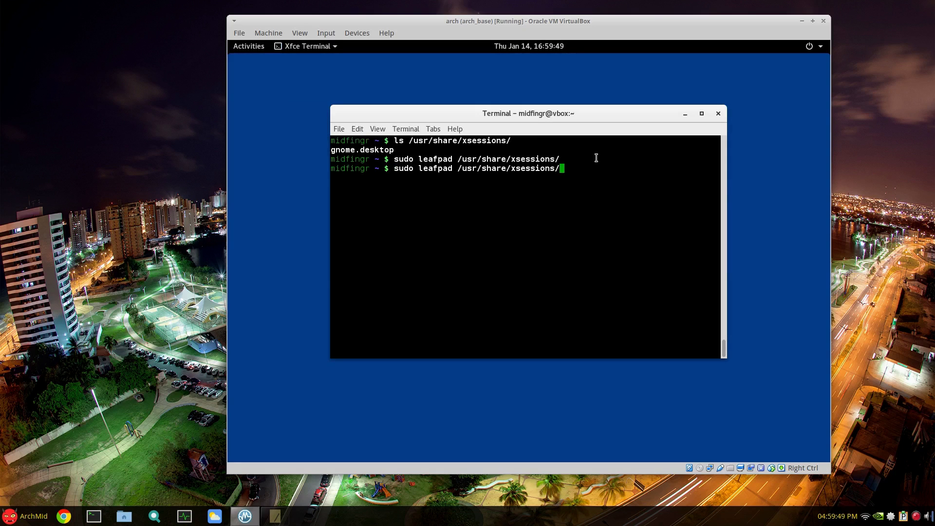
- Open /usr/share/xsessions/gnome.desktop as root, change its Name to 'Gnome Shell', and save
text(gn)
key(Tab)
key(Return)
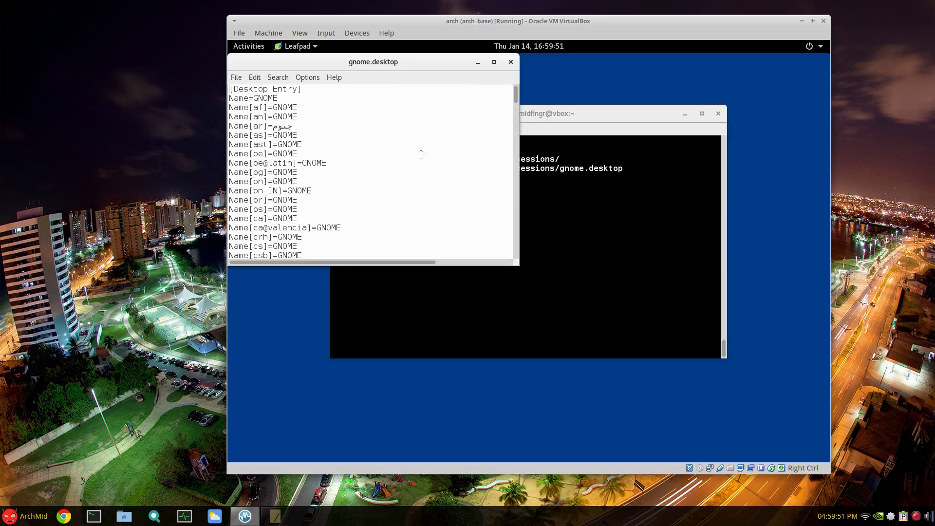
drag(294, 62, 429, 120)
double_click(389, 150)
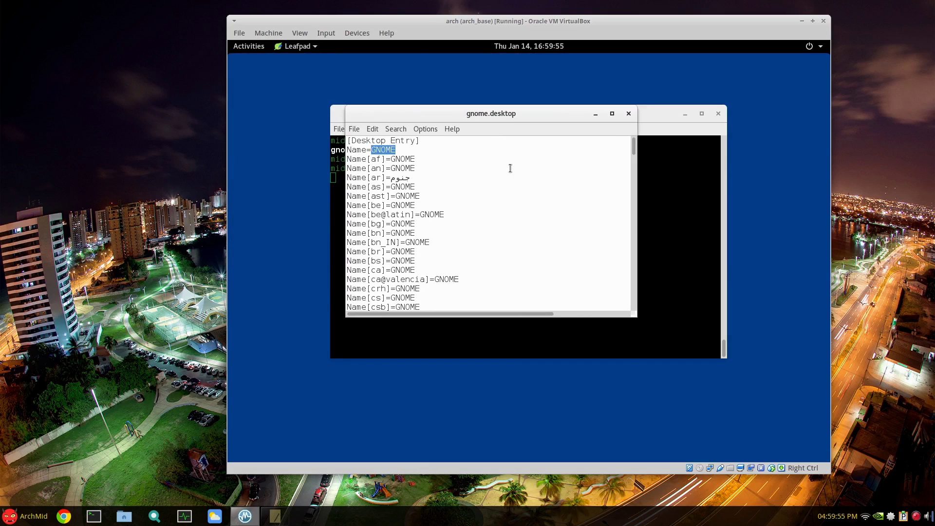
text(Gnome )
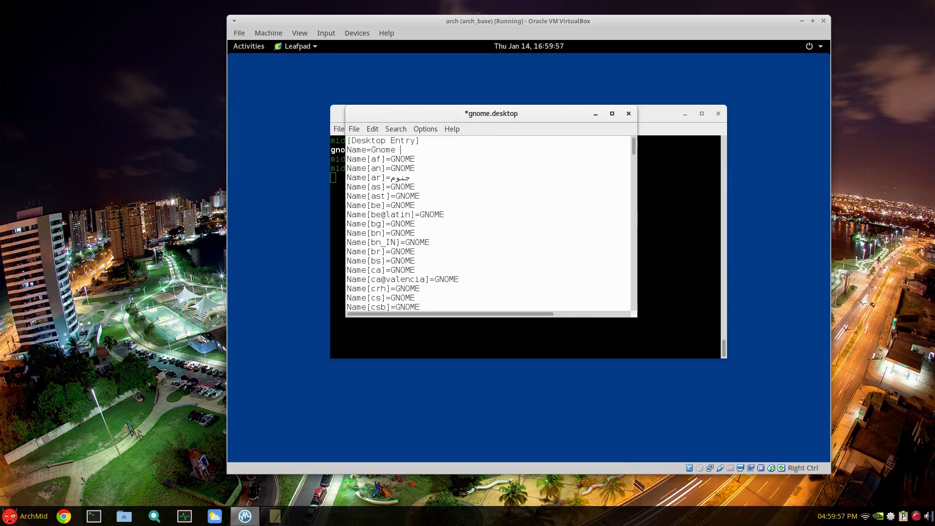
text(Shell)
key(ctrl+s)
key(ctrl+q)
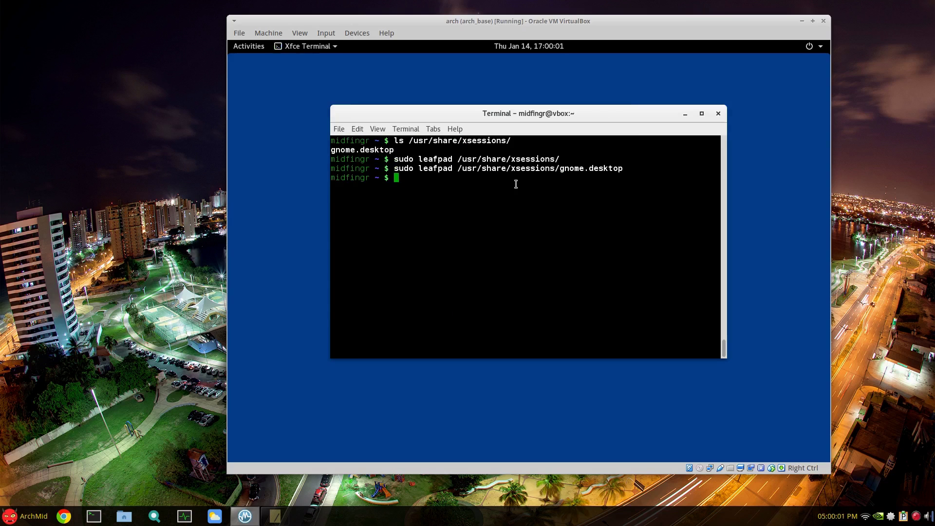
- Enable lxdm.service with sudo systemctl and reboot the virtual machine
text(sudo systemctl enable )
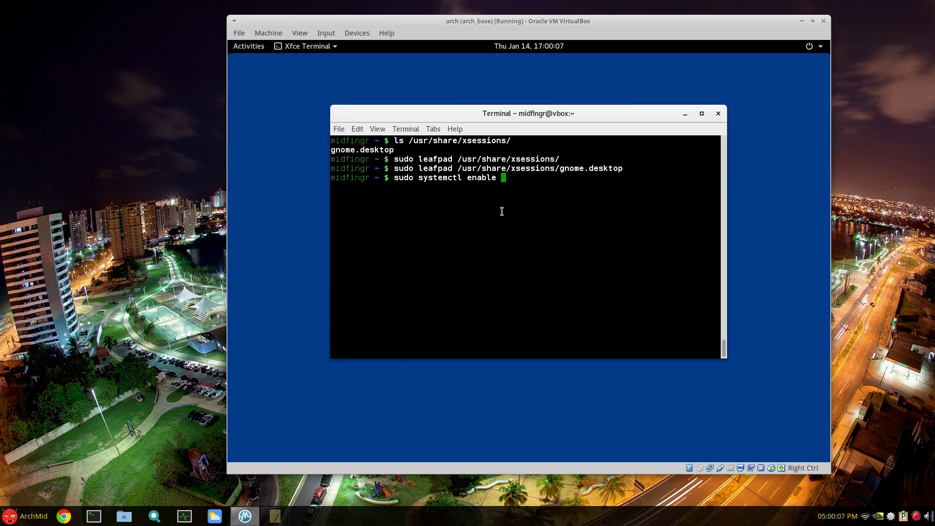
text(lxdm.service)
key(Return)
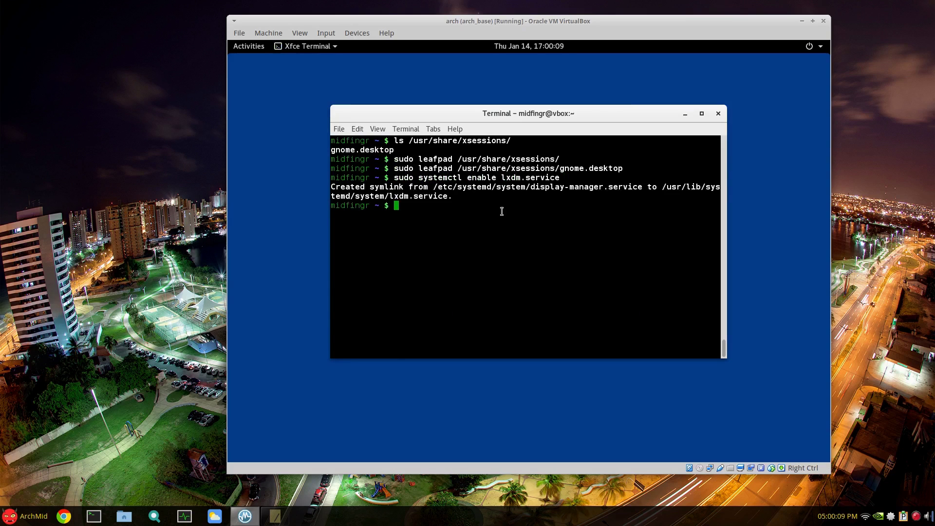
text(reboot)
key(Return)
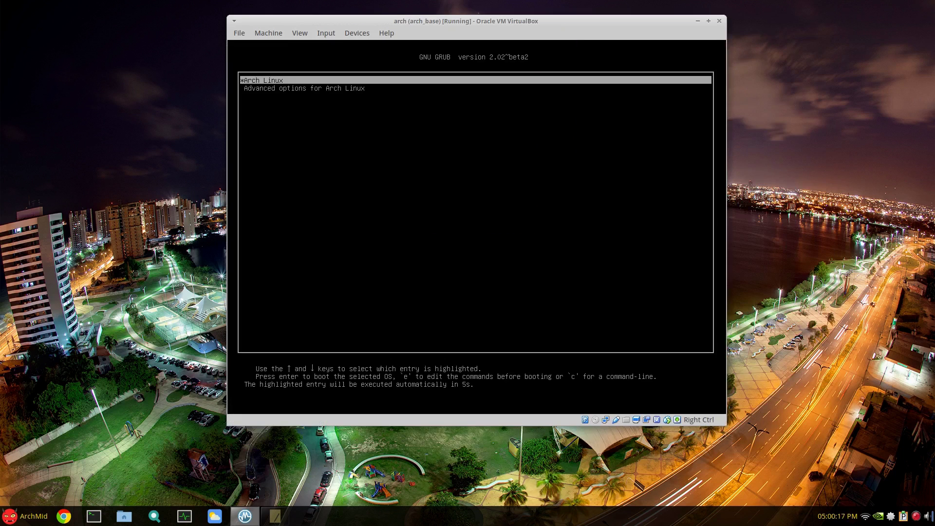
- Boot Arch from GRUB, pick the Gnome Shell session in LXDM, and log in with the user's password
key(Return)
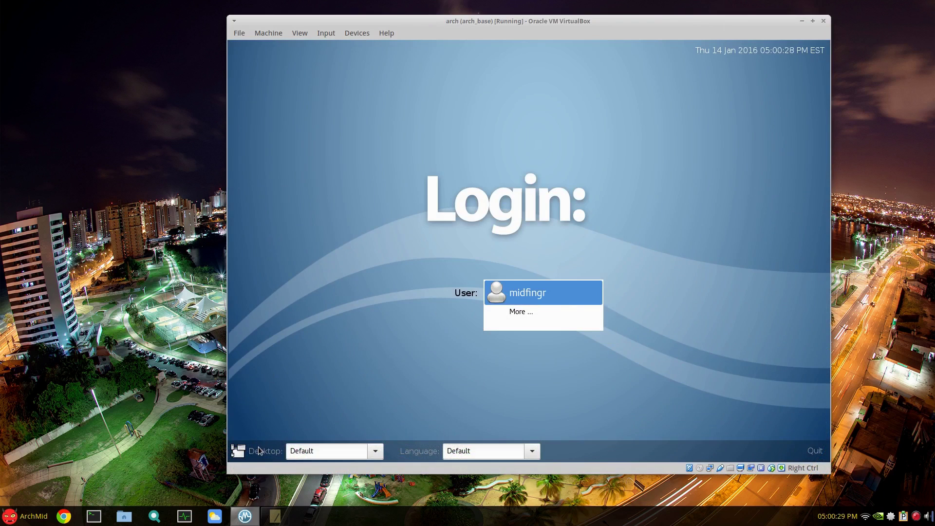
scroll(316, 451, down, 1)
click(339, 453)
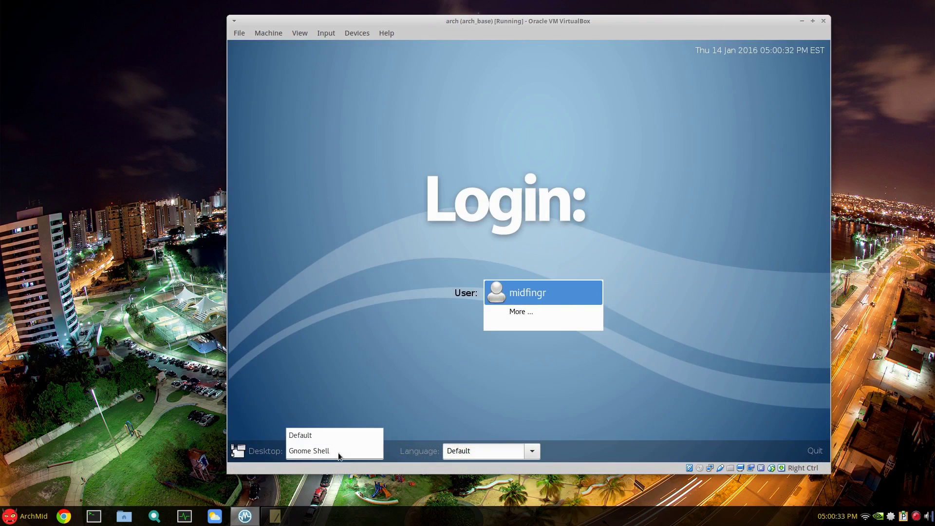
click(324, 451)
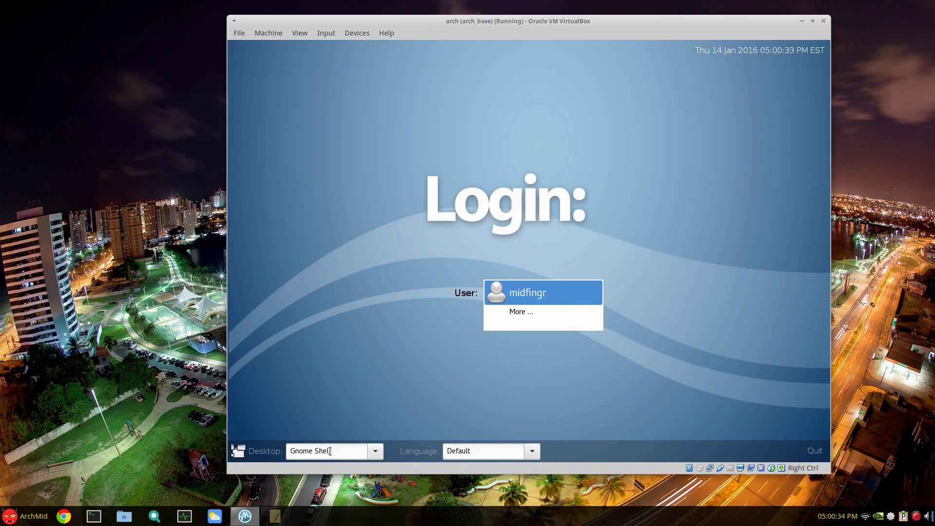
click(539, 292)
text(*******)
key(Return)
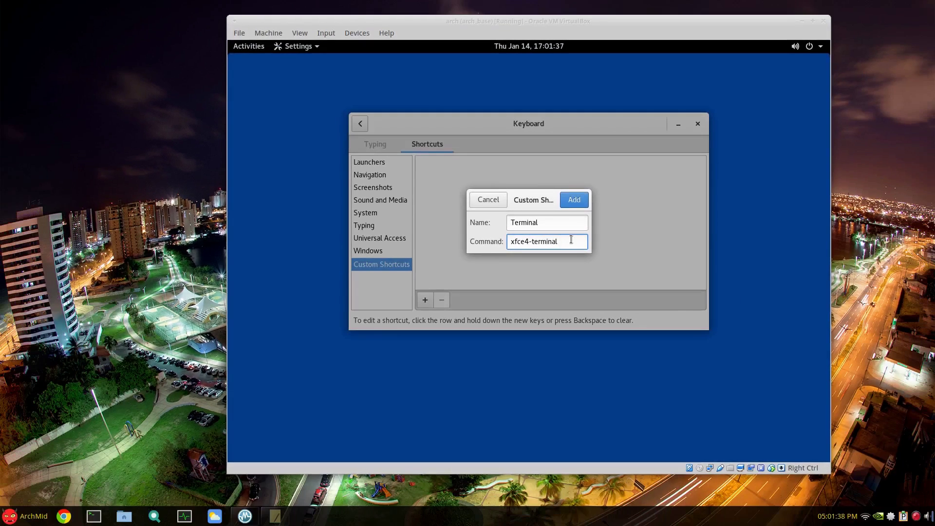
- Add the custom Terminal shortcut running xfce4-terminal on Ctrl+Alt+T, then close Settings
key(Return)
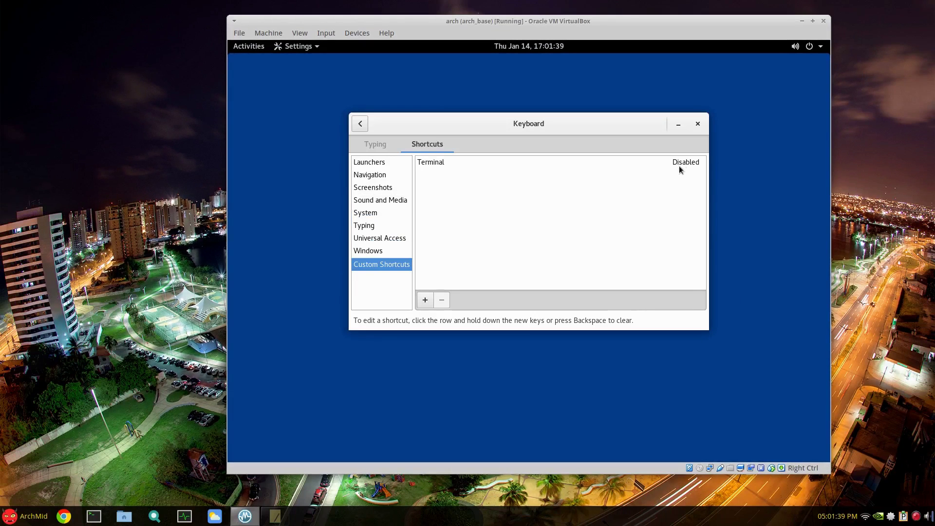
click(682, 163)
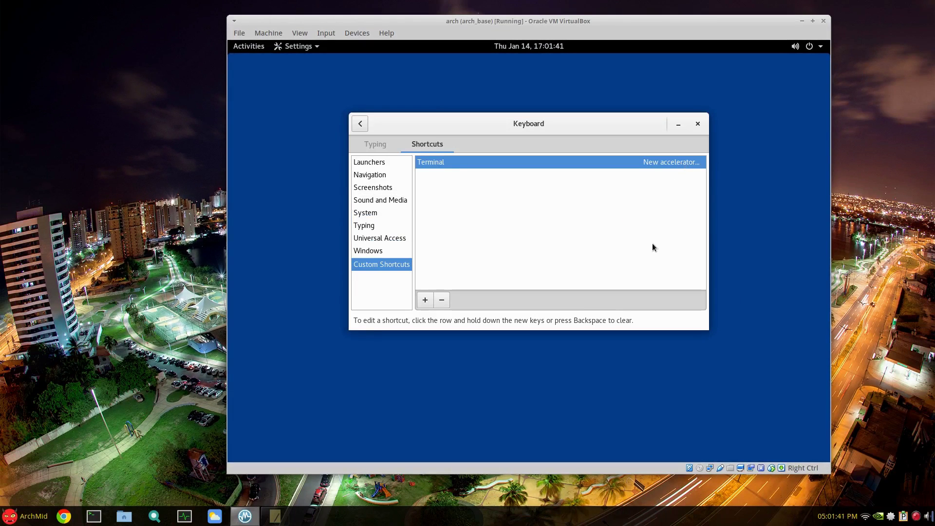
key(ctrl+alt+t)
key(ctrl+alt+t)
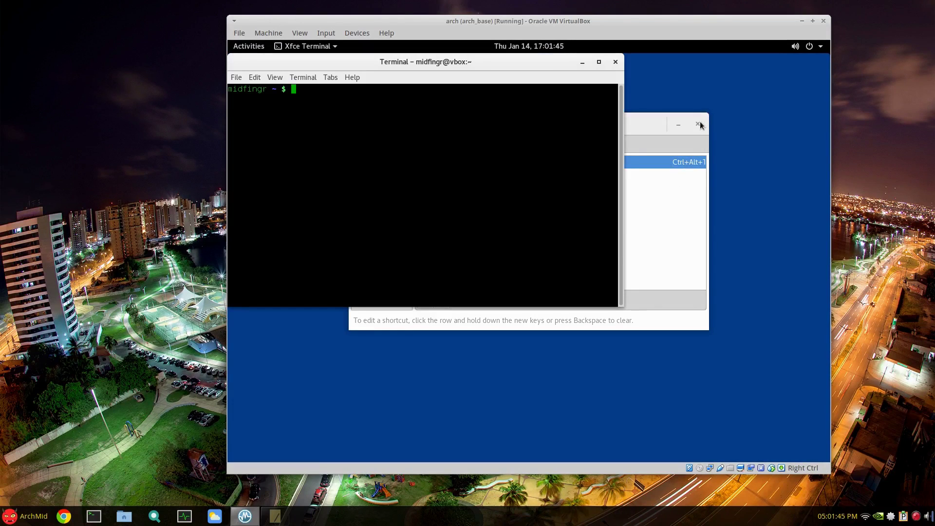
click(698, 123)
drag(418, 61, 523, 94)
right_click(470, 166)
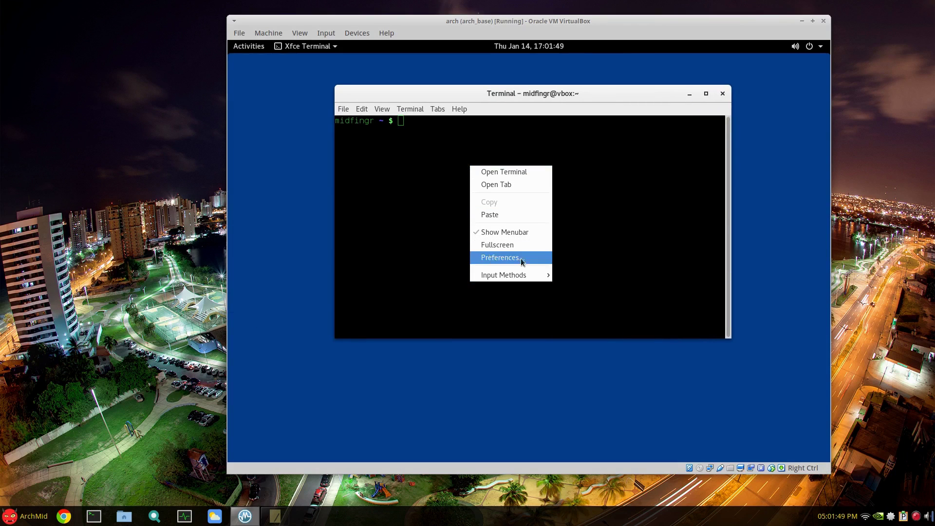
- Give new terminals the initial title 'Midfing', a transparent 0.90 background and no menubar
click(550, 258)
double_click(567, 170)
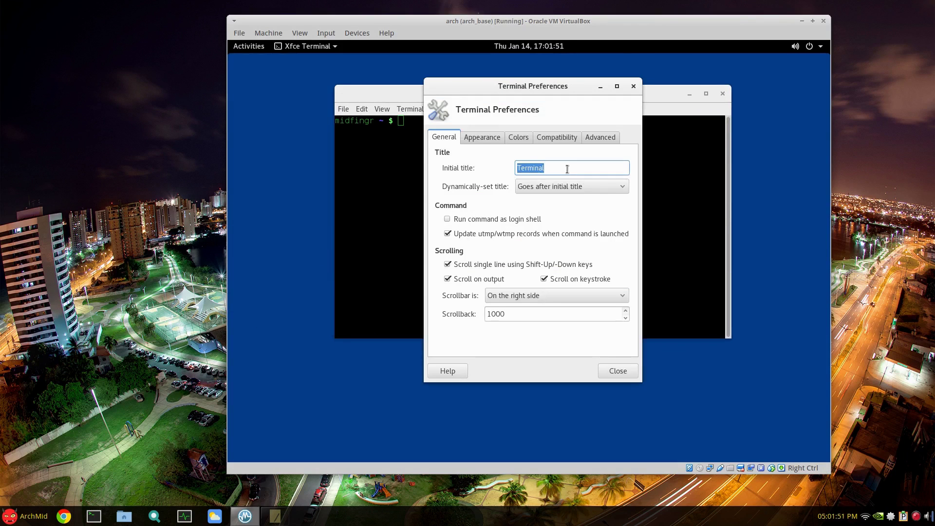
text(Midfingr)
click(496, 141)
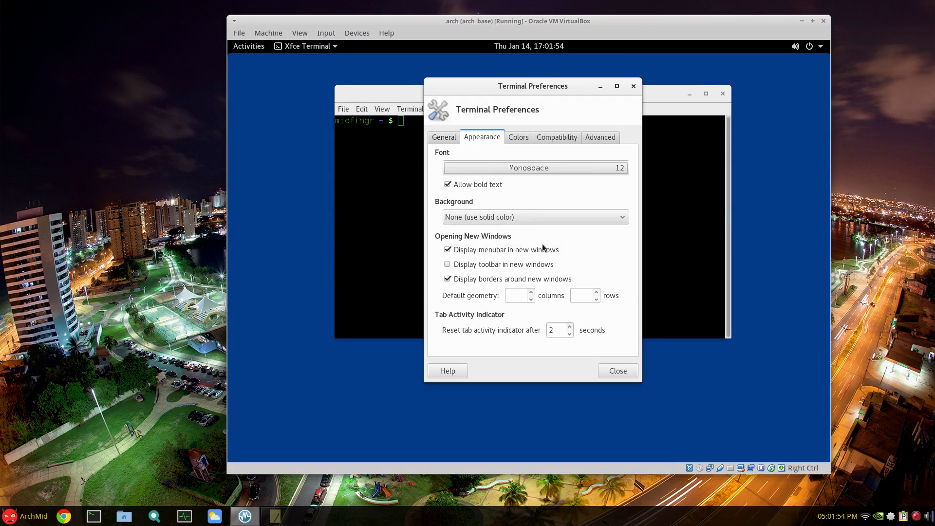
click(484, 222)
click(568, 245)
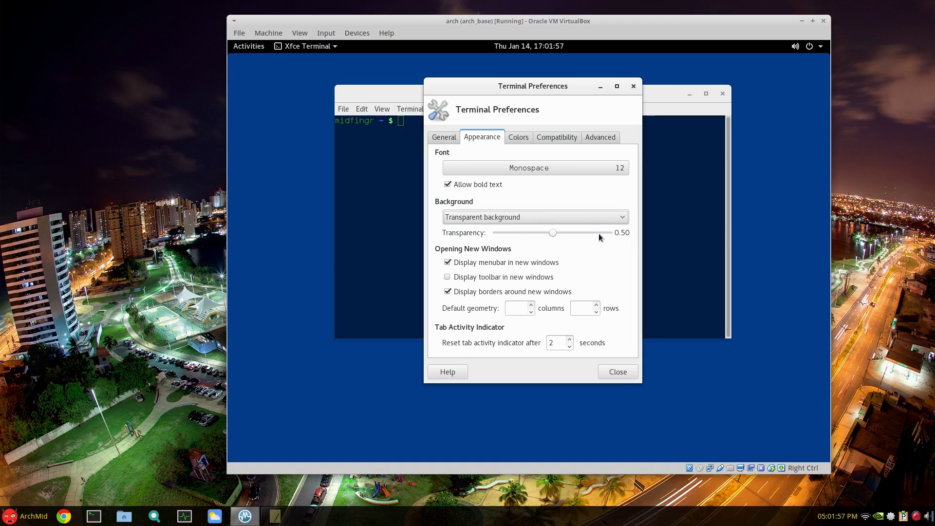
click(599, 232)
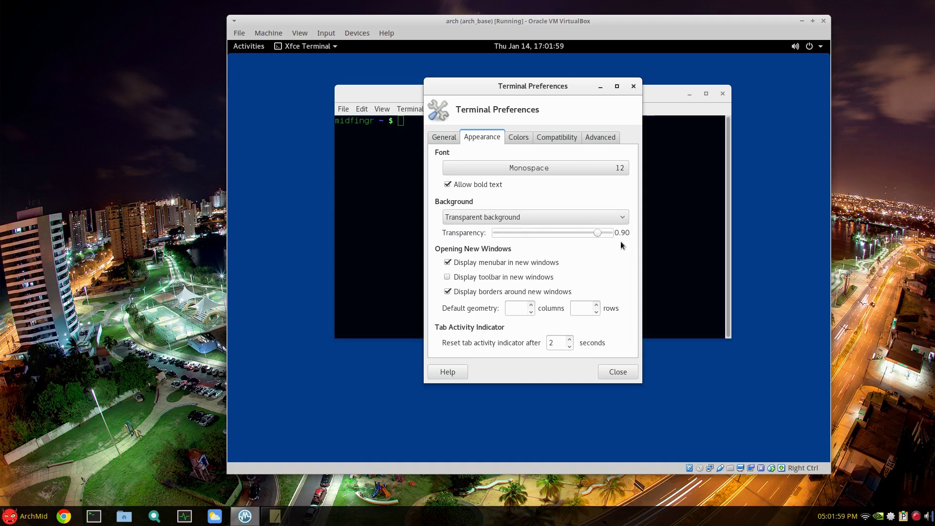
click(507, 263)
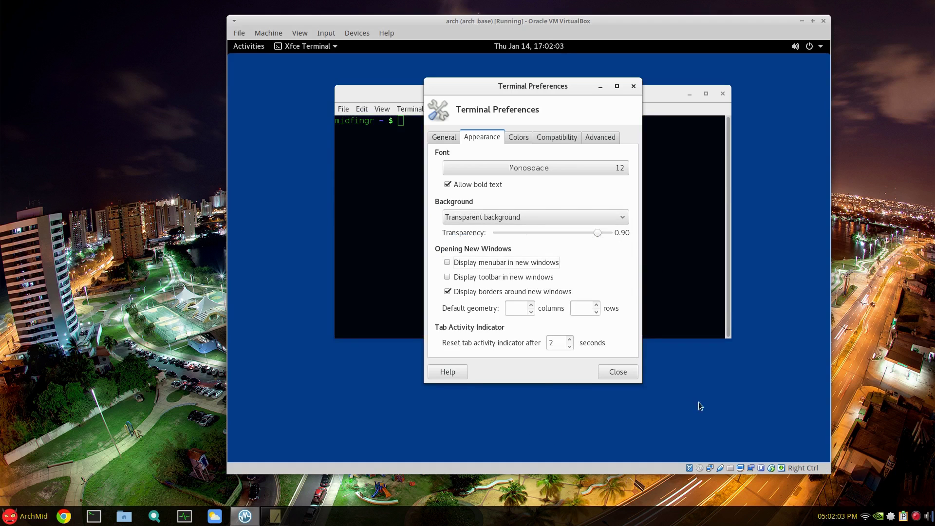
click(632, 375)
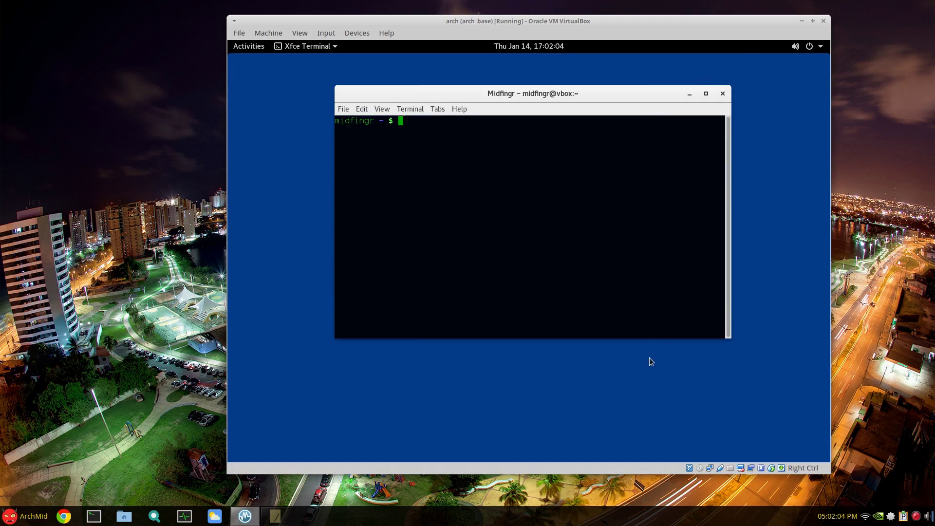
click(723, 91)
- Search yaourt for gnome-shell-extension, cancel, then recall the search with '> extensions' appended
key(ctrl+alt+t)
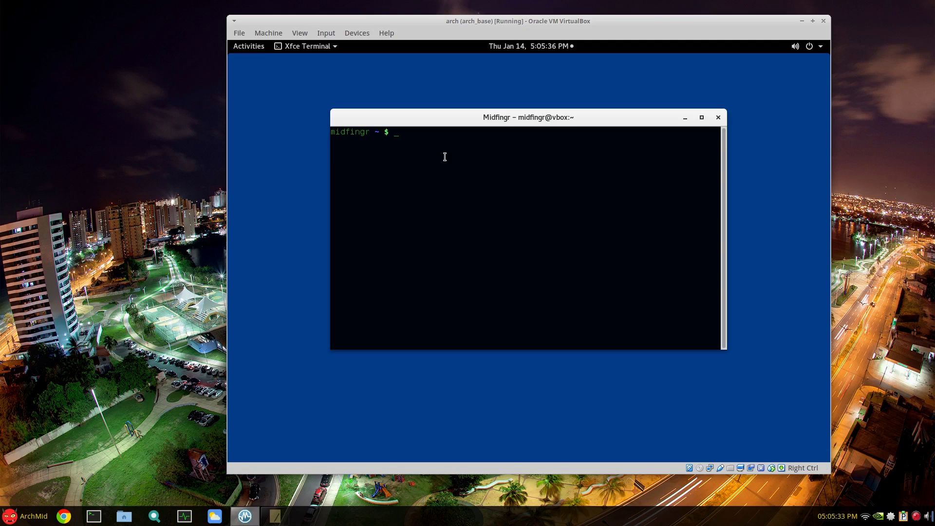
text(yaourt gnome-sheel)
key(BackSpace)
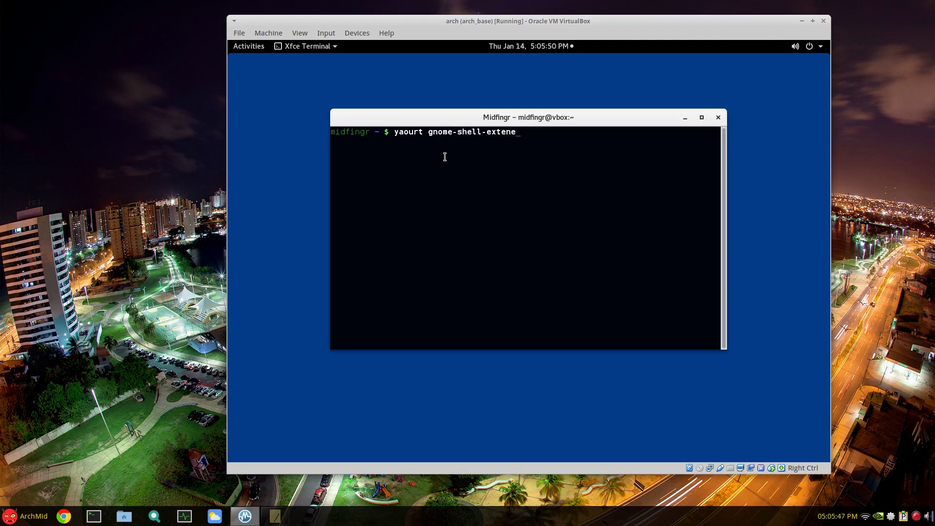
text(ll-extension)
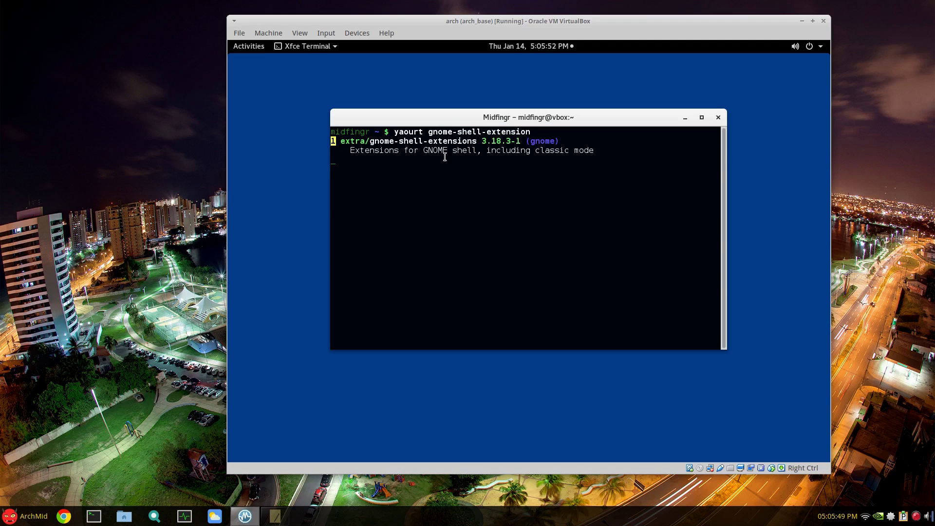
key(Return)
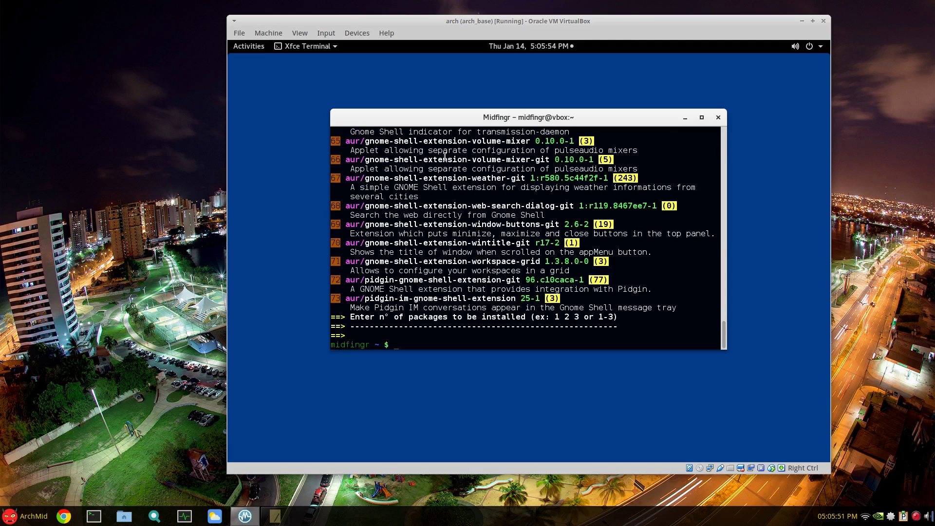
key(ctrl+l)
key(Up)
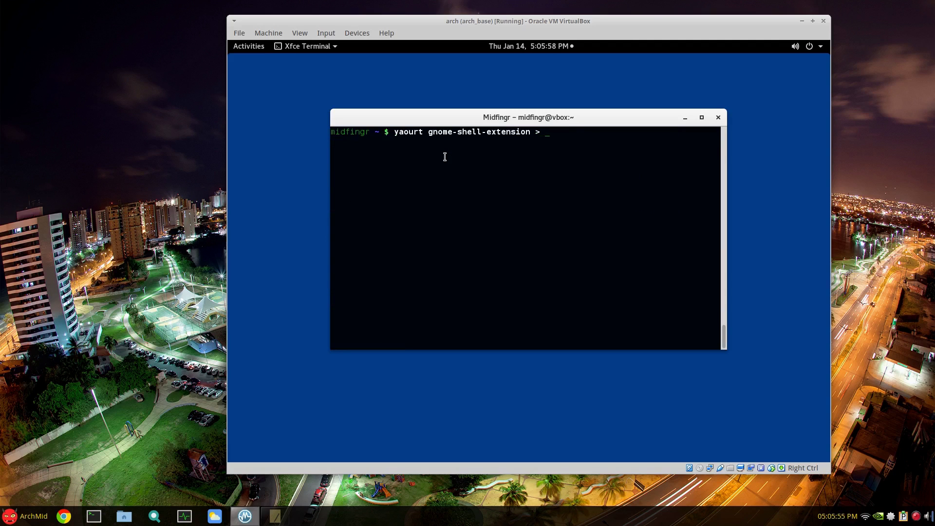
text(> extensions.txt)
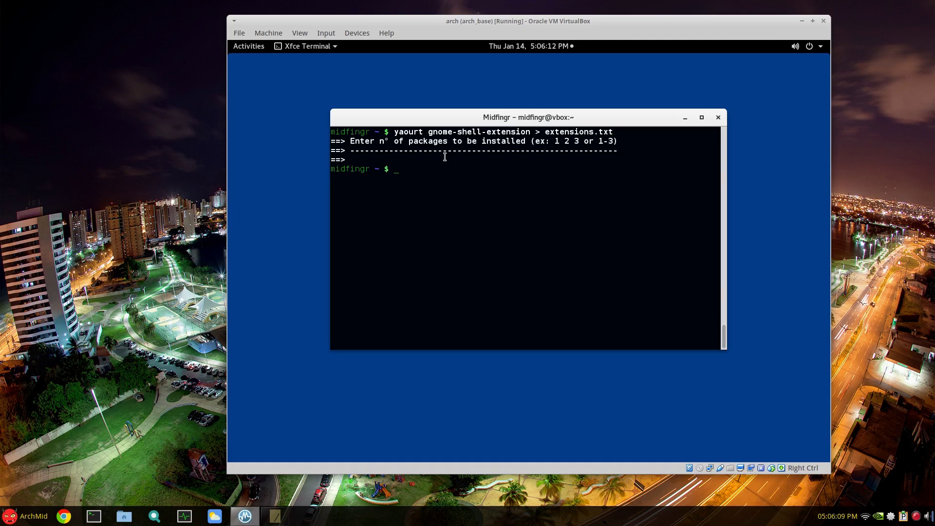
- Open extensions.txt in Leafpad and copy the gnome-shell-extension-activities-config package name
key(super+e)
click(399, 161)
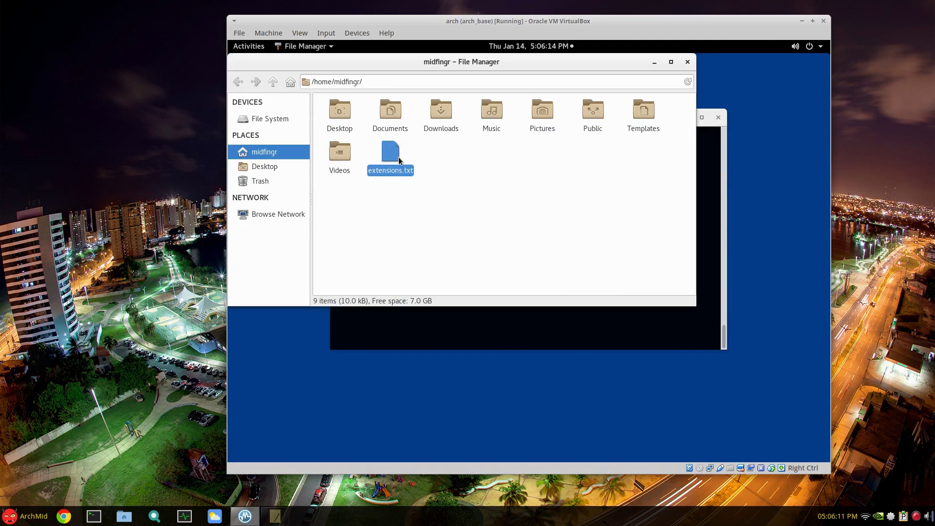
key(Return)
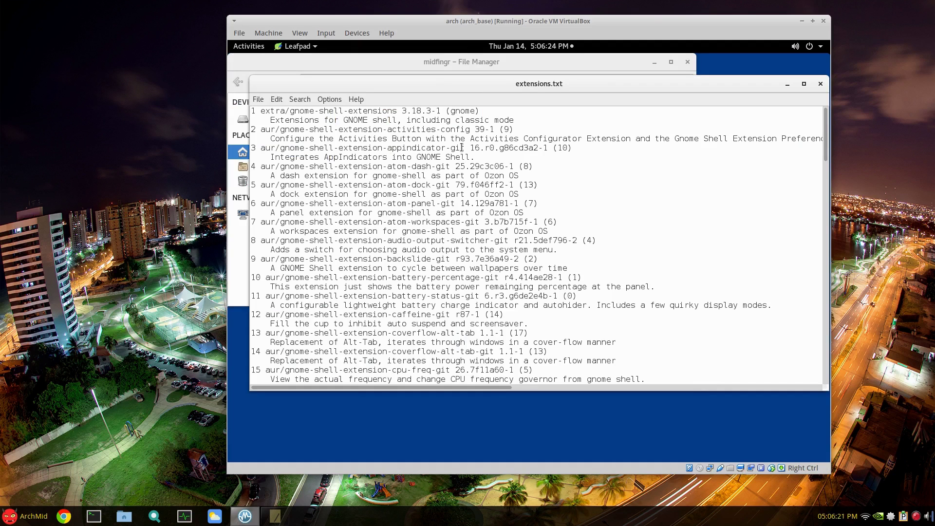
drag(280, 130, 470, 128)
right_click(469, 129)
click(482, 145)
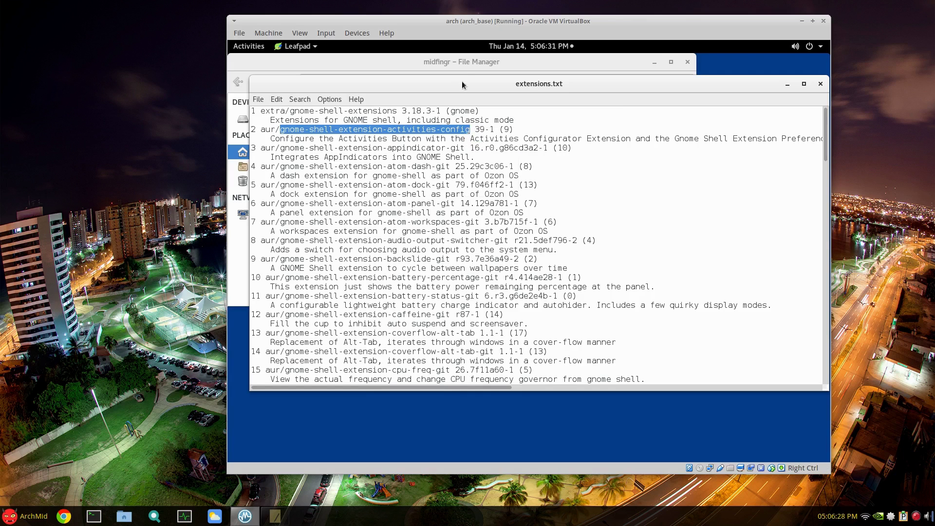
- Install gnome-shell-extension-activities-config with yaourt in the terminal, then close the windows
key(alt)
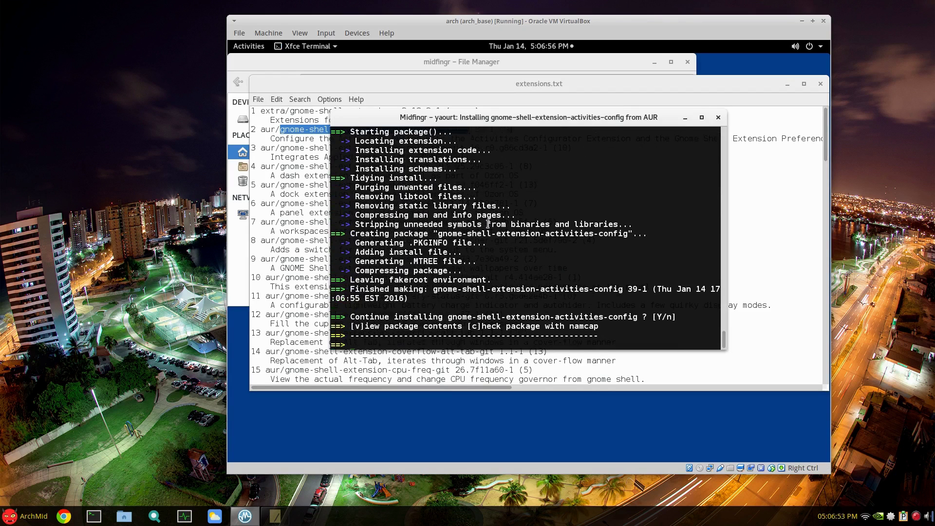
key(Return)
key(Return)
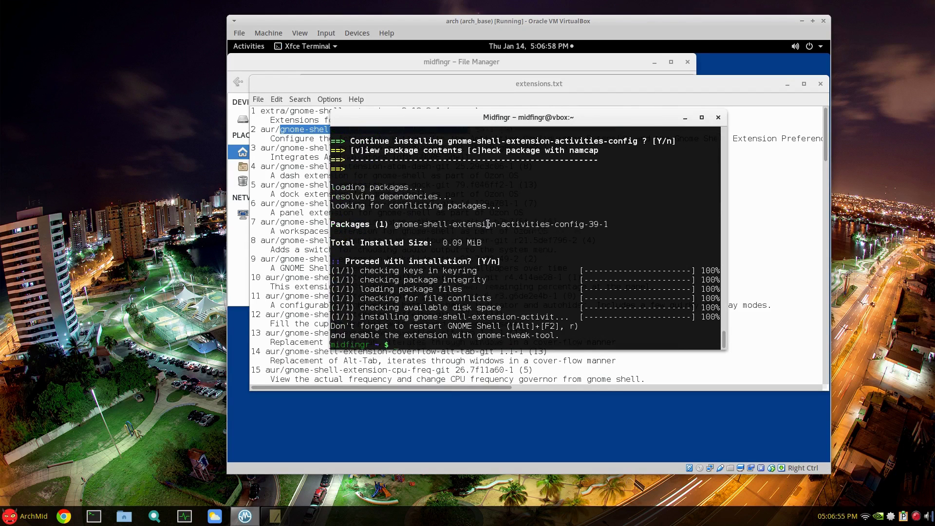
key(alt+F4)
key(alt+F4)
key(alt+F4)
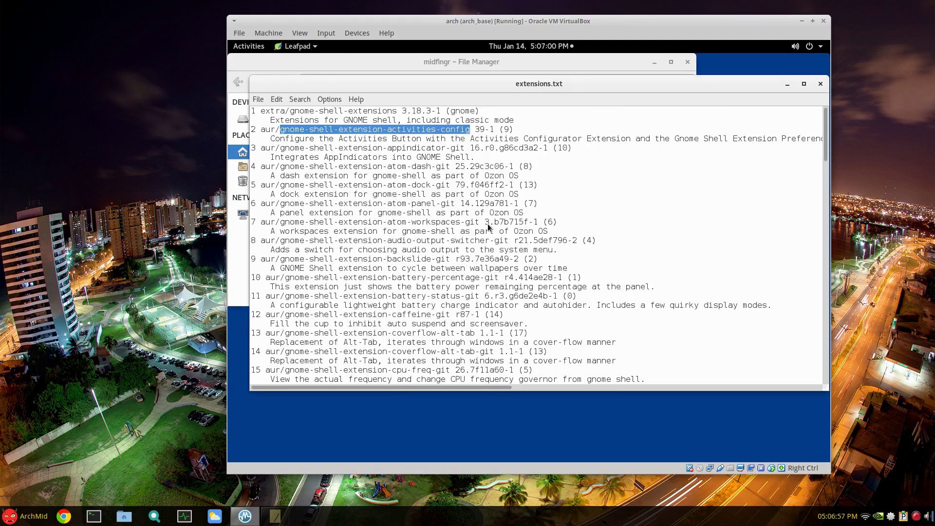
- Restart GNOME Shell with Alt+F2 'r' and launch GNOME Tweak Tool
key(alt+F2)
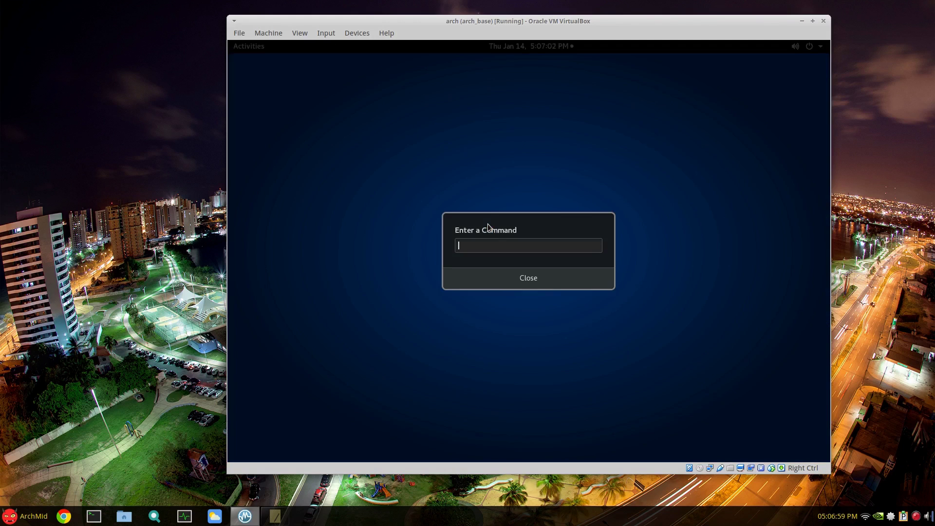
text(r)
key(Return)
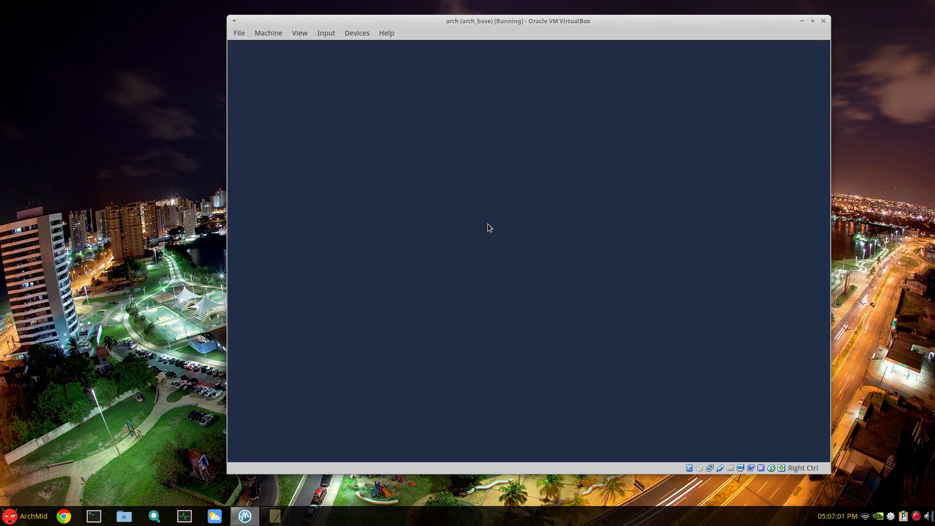
key(super)
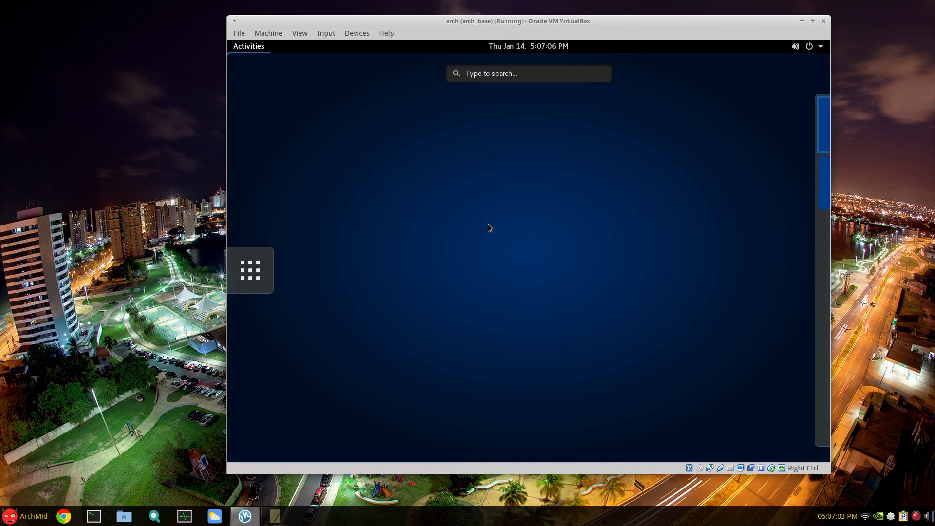
text(tw)
key(Return)
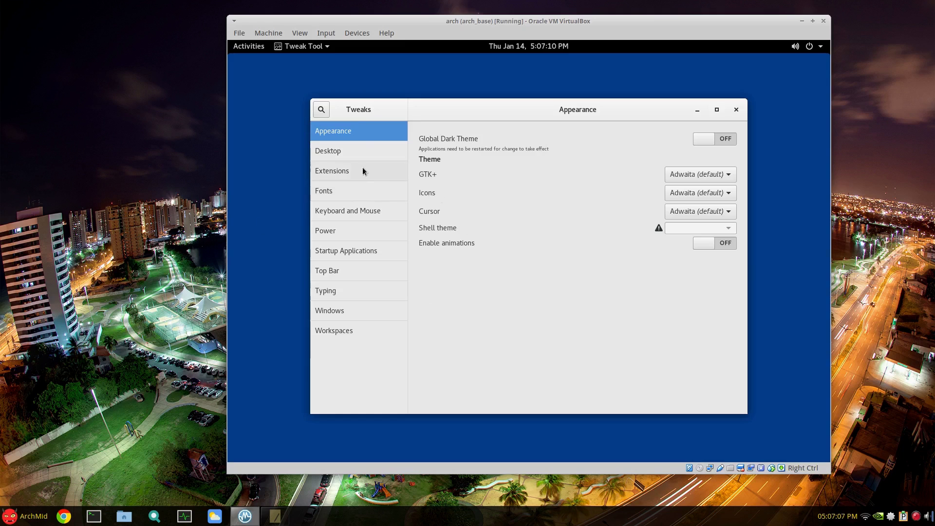
- Enable Places status indicator, test it on Documents, then enable Activities configurator and open its settings
click(361, 169)
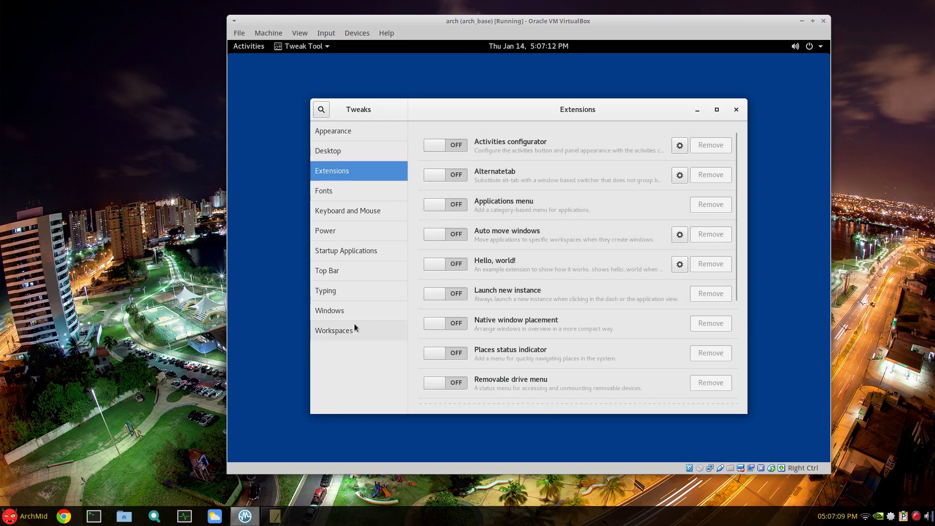
click(451, 356)
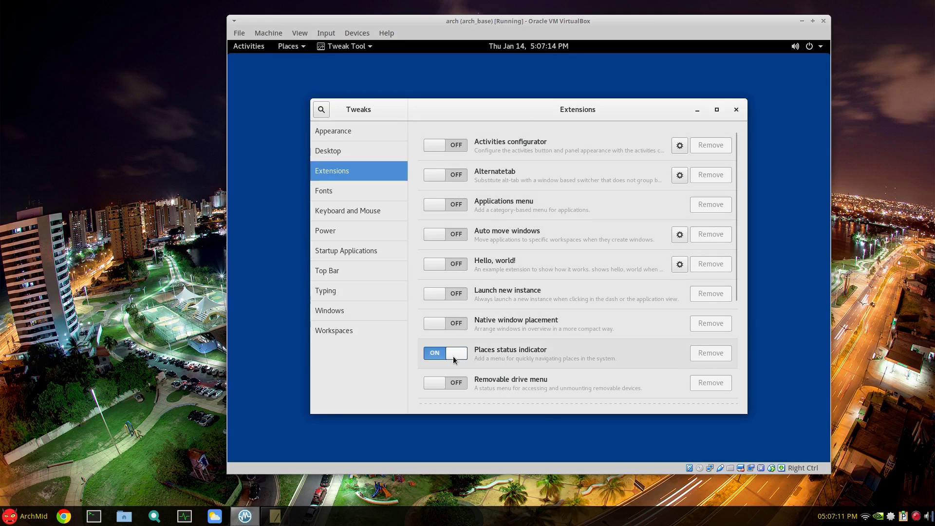
click(292, 49)
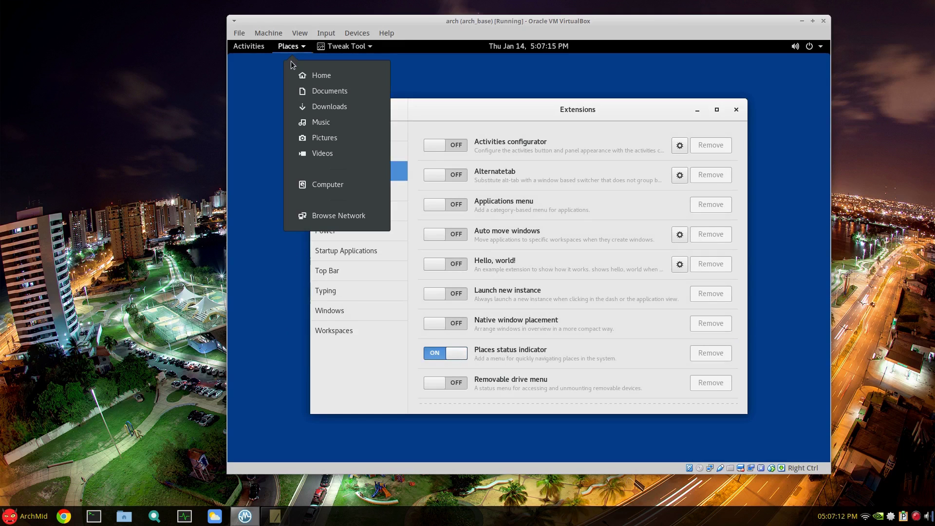
click(325, 93)
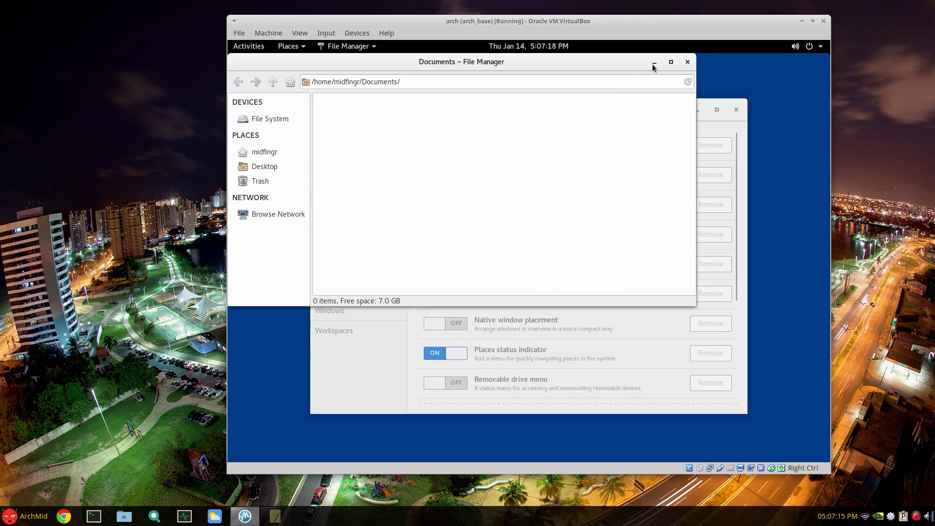
click(687, 63)
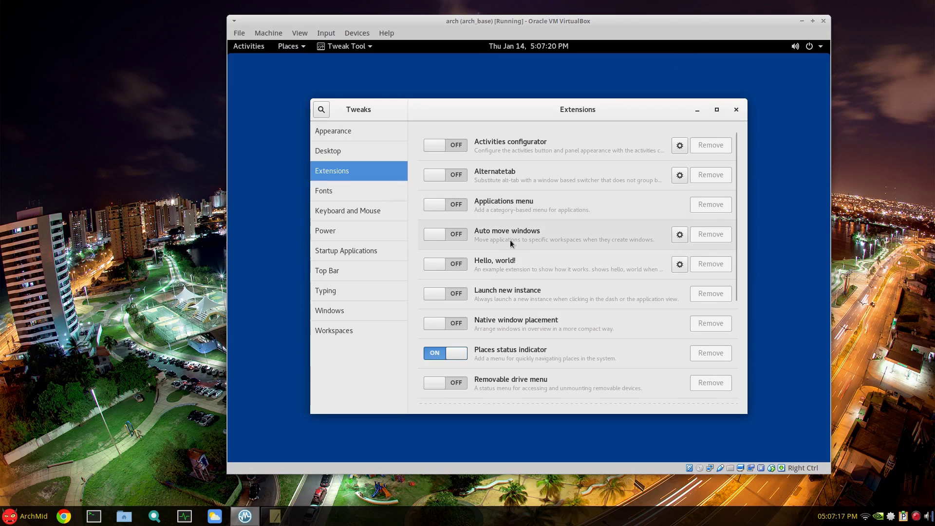
click(452, 146)
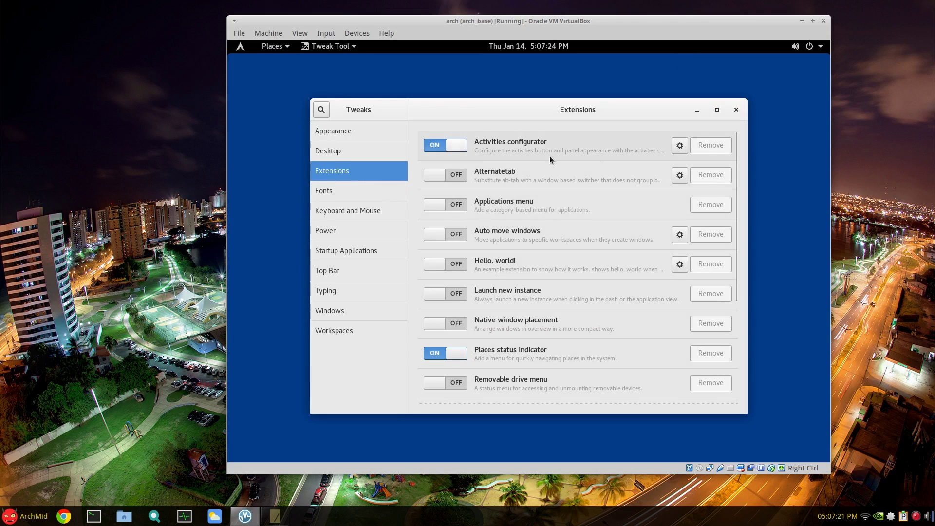
click(682, 146)
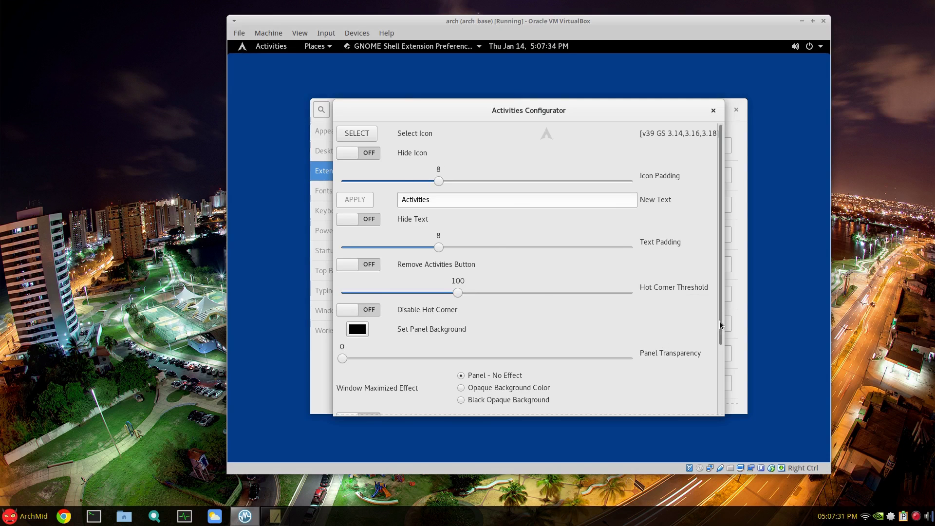
- Set panel transparency to 30, hide the rounded panel corners, and enable conflict detection
drag(718, 324, 724, 377)
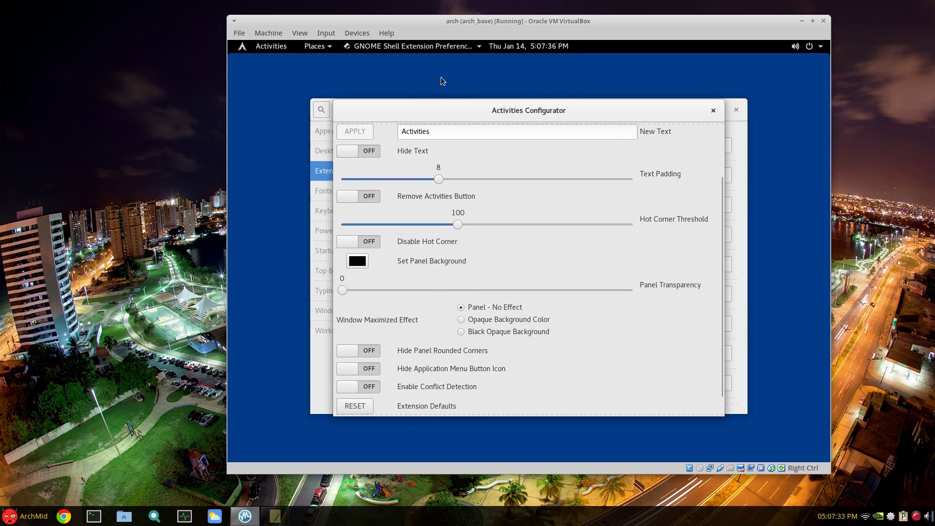
drag(342, 291, 526, 302)
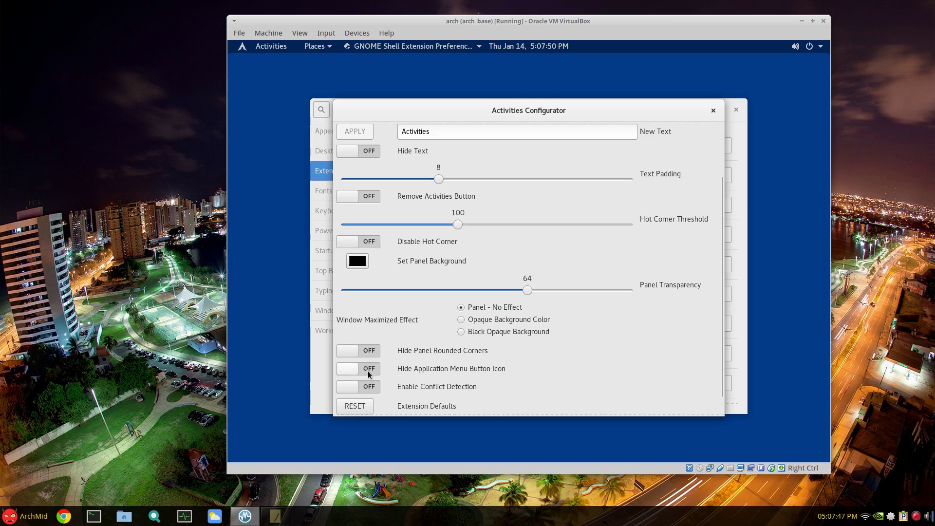
click(373, 351)
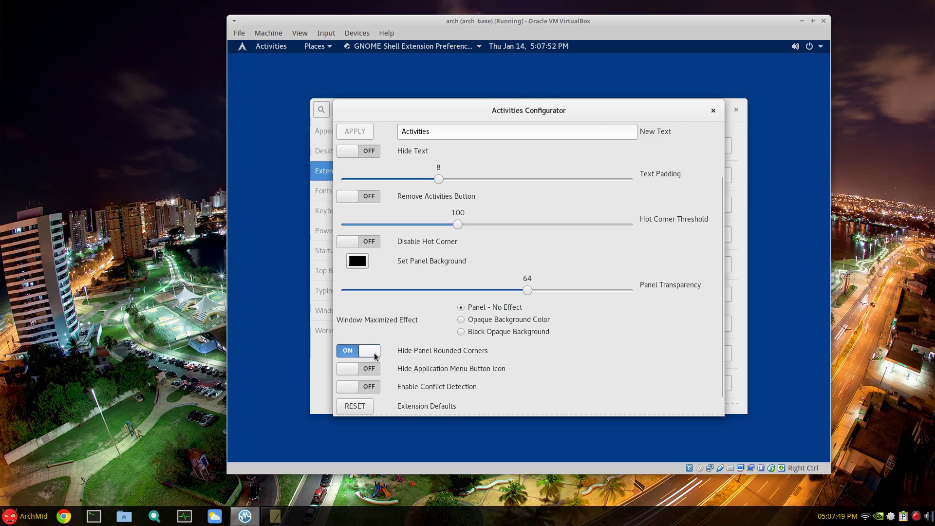
click(369, 386)
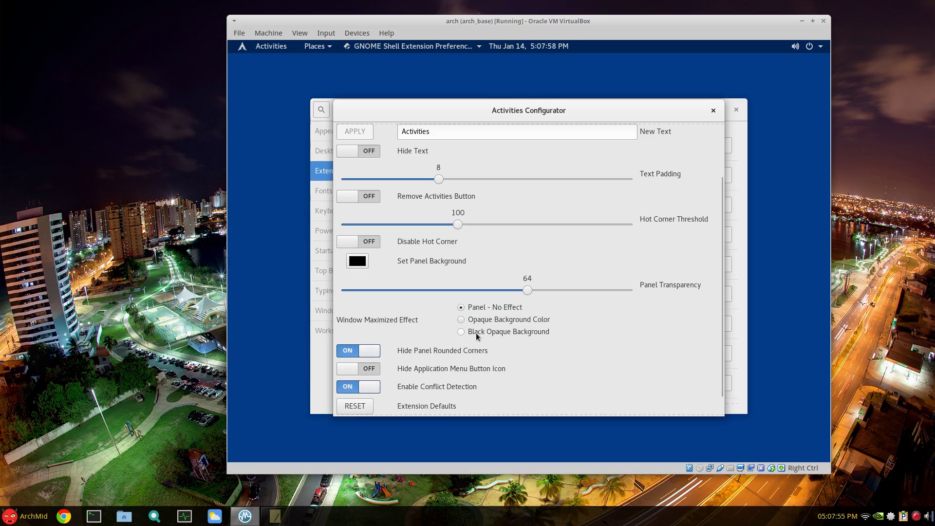
- Rename the Activities label to 'Le Menu', apply and test it, then close the configurator
double_click(464, 134)
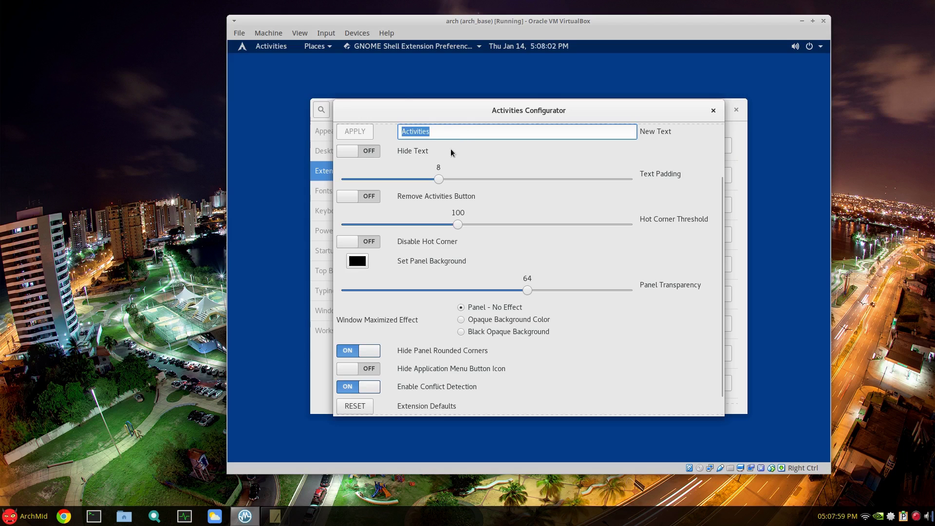
text(Le )
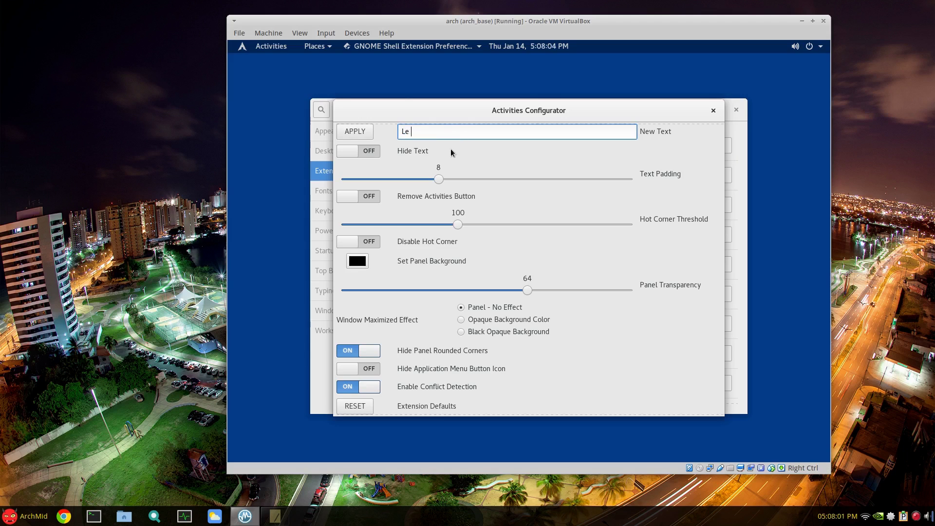
text(Menu)
click(357, 136)
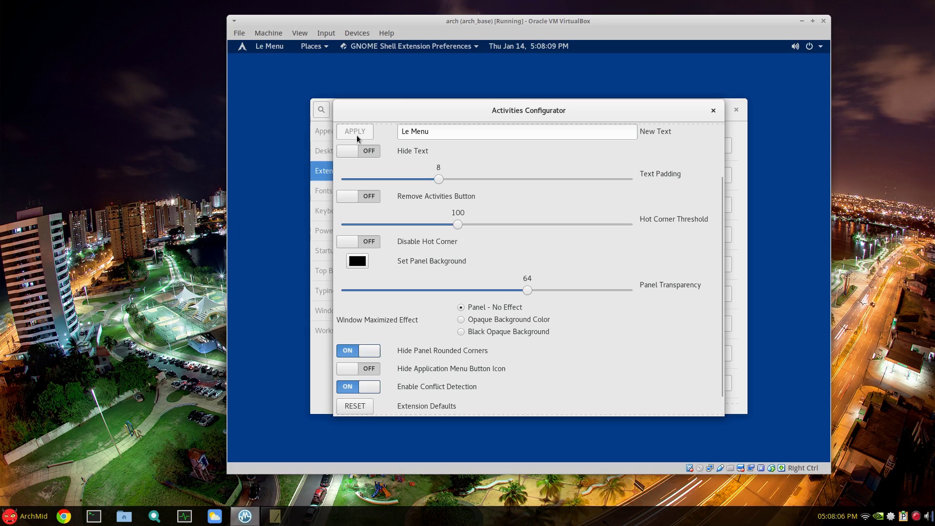
click(265, 46)
click(265, 47)
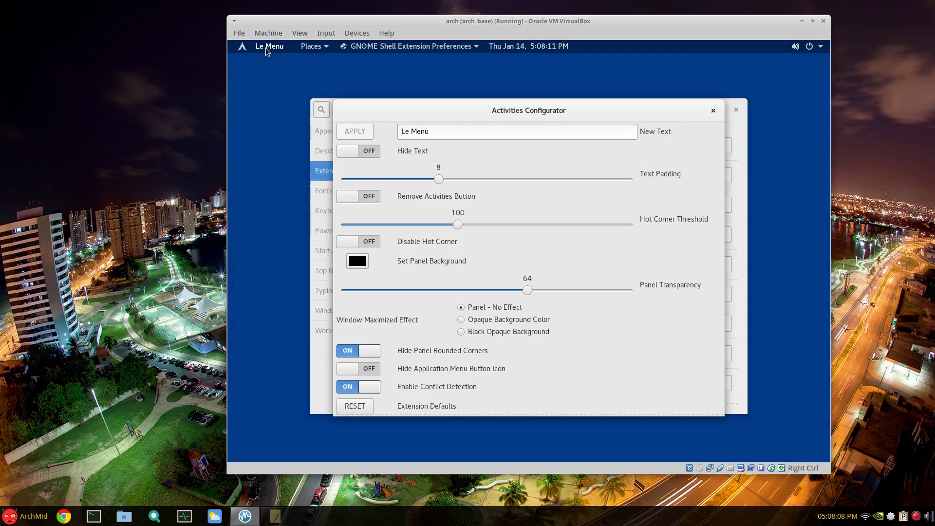
click(713, 111)
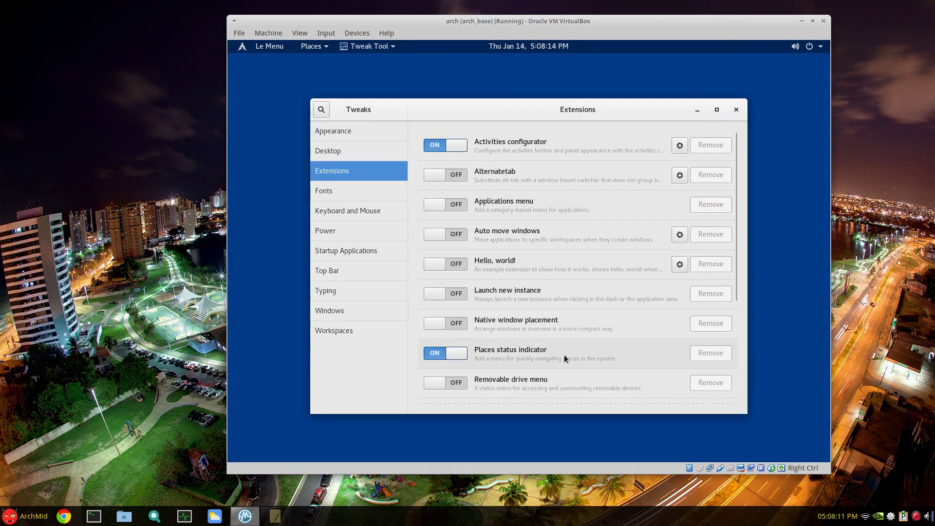
- Search the AUR for vibrantly, choose package 1, then abort at the install-script prompt
scroll(599, 359, down, 1)
scroll(610, 349, down, 4)
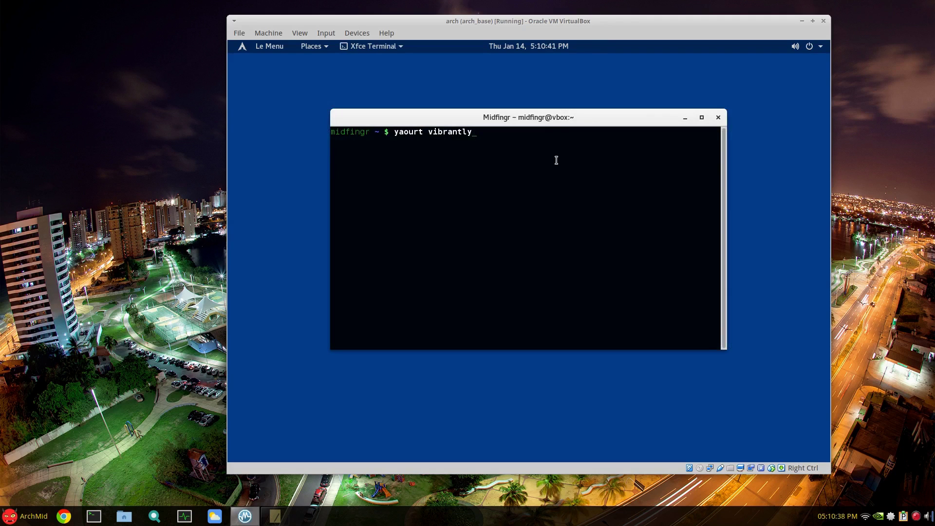
key(Return)
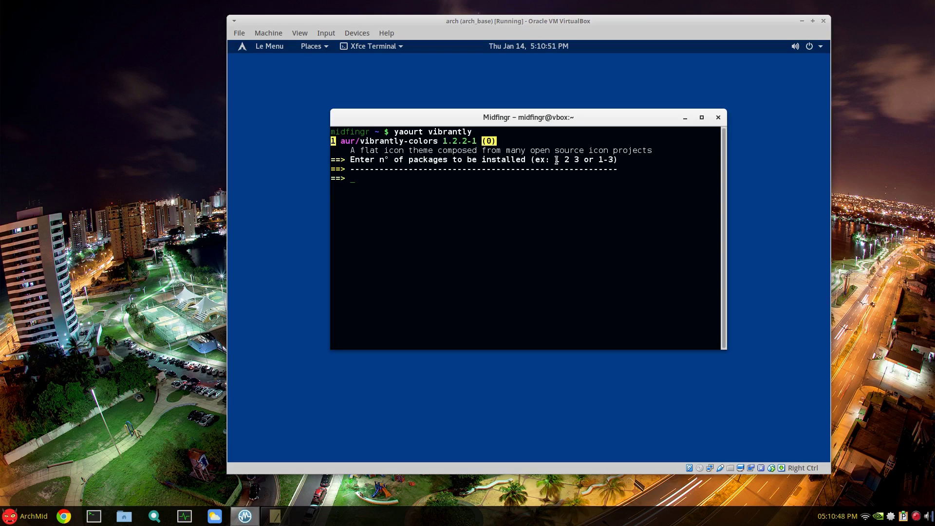
text(1)
key(Return)
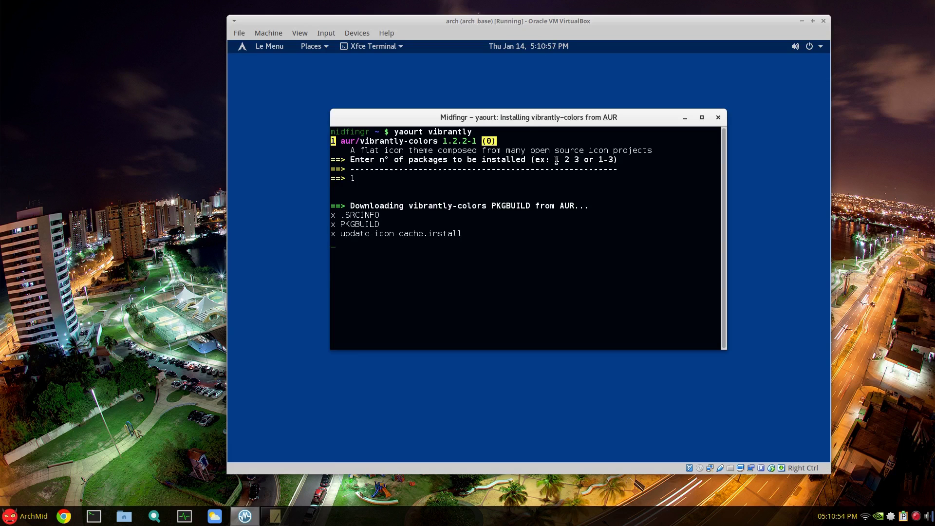
text(n)
key(Return)
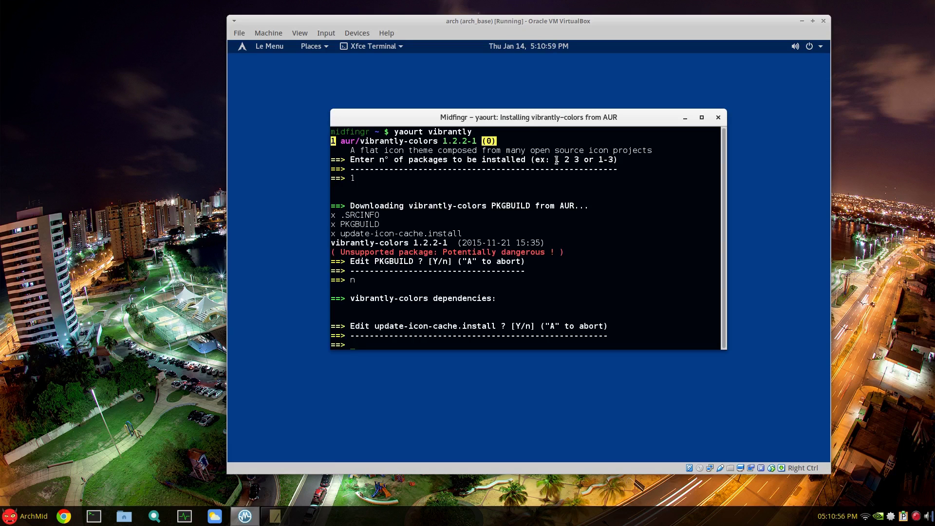
key(Return)
key(ctrl+q)
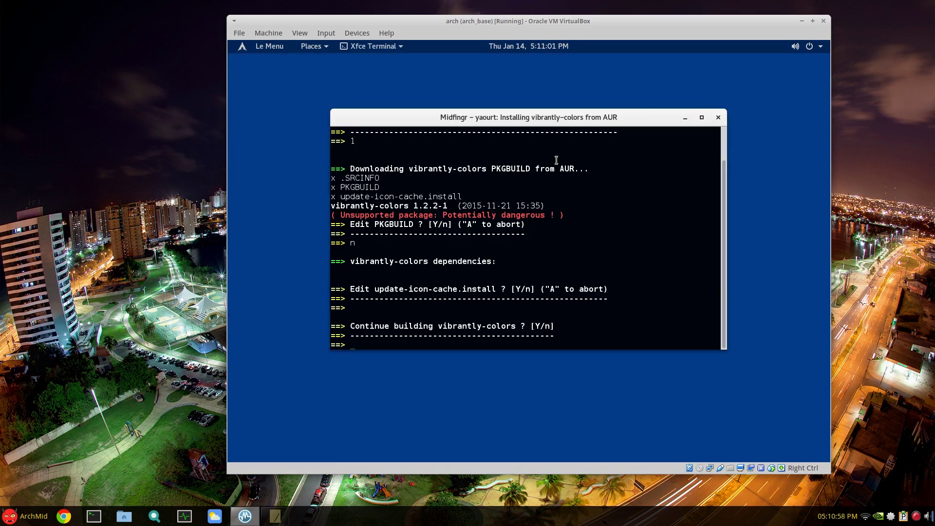
key(ctrl+c)
- Rerun the vibrantly search, choose package 1, and answer n to both edit prompts to build
key(Up)
key(Return)
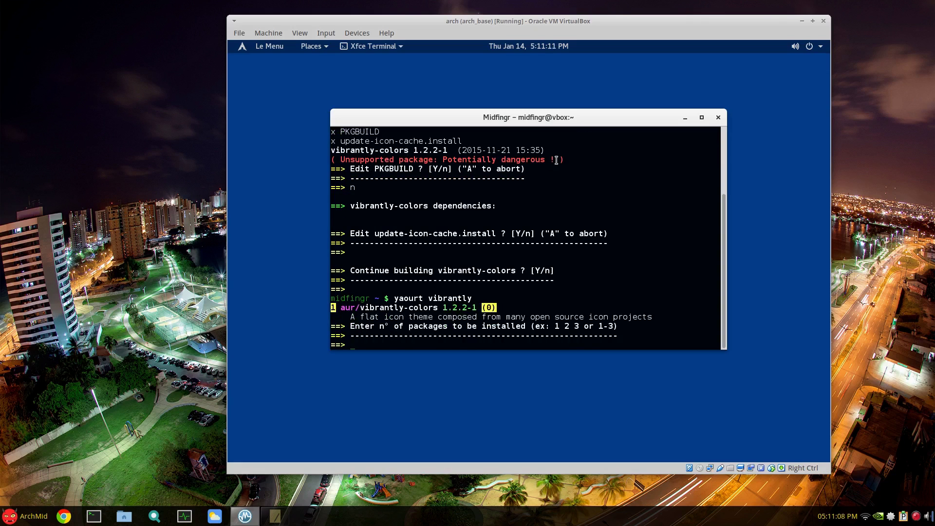
text(1)
key(Return)
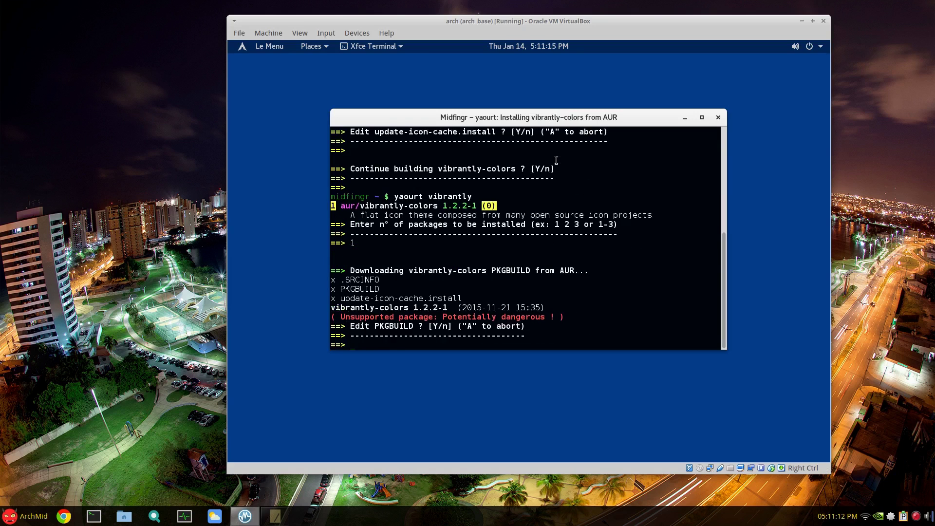
text(n)
key(Return)
text(n)
key(Return)
key(Return)
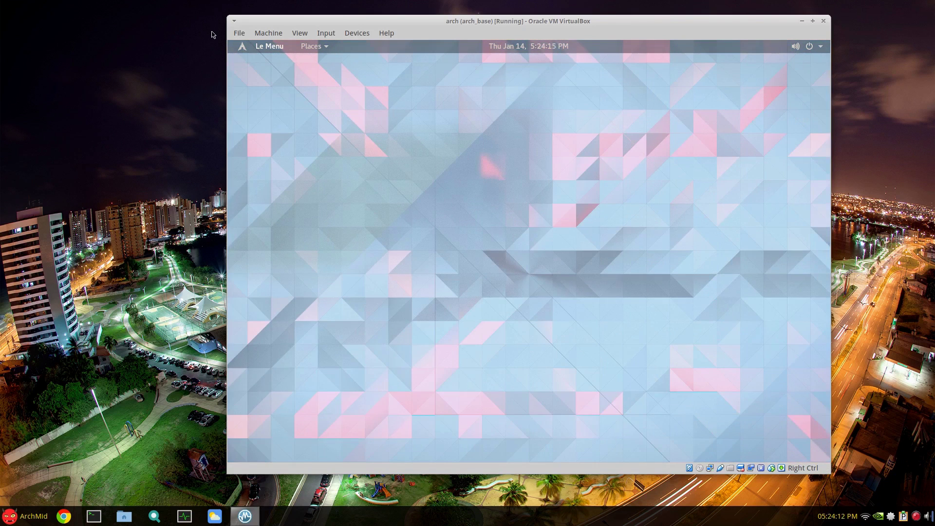
key(super)
- In the guest terminal, clear the screen and list /usr/share/gnome
click(621, 244)
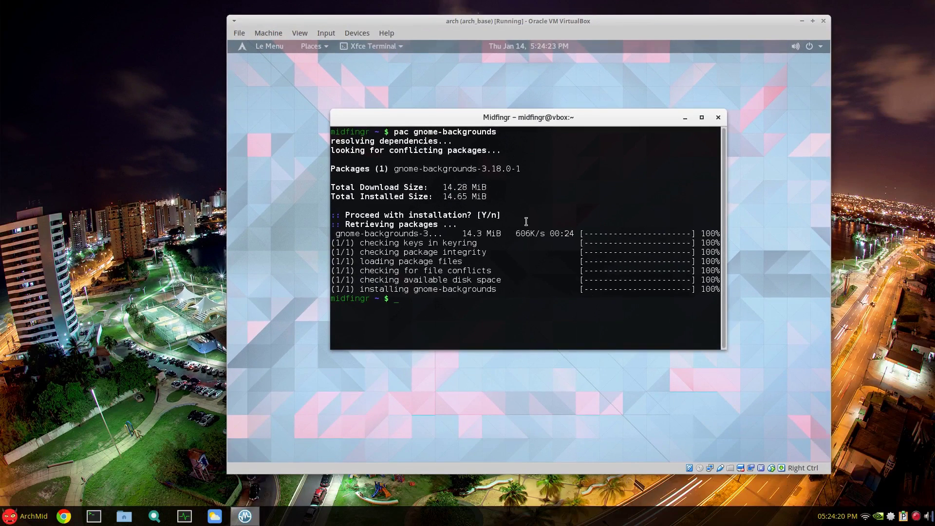
key(ctrl+l)
text(ls /)
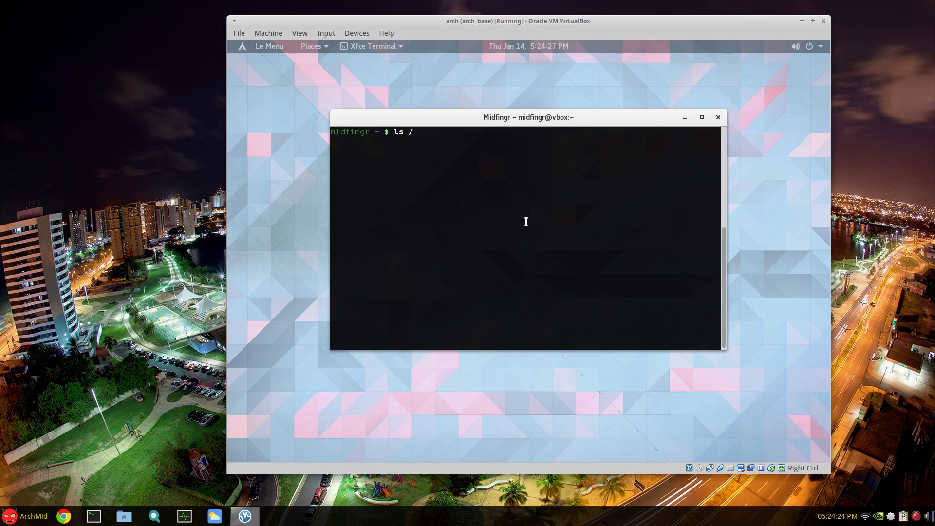
text(us)
key(BackSpace)
text(usr/share/gnome)
key(Return)
- List /usr/share/backgrounds, then the GNOME wallpapers in /usr/share/backgrounds/gnome
key(Up)
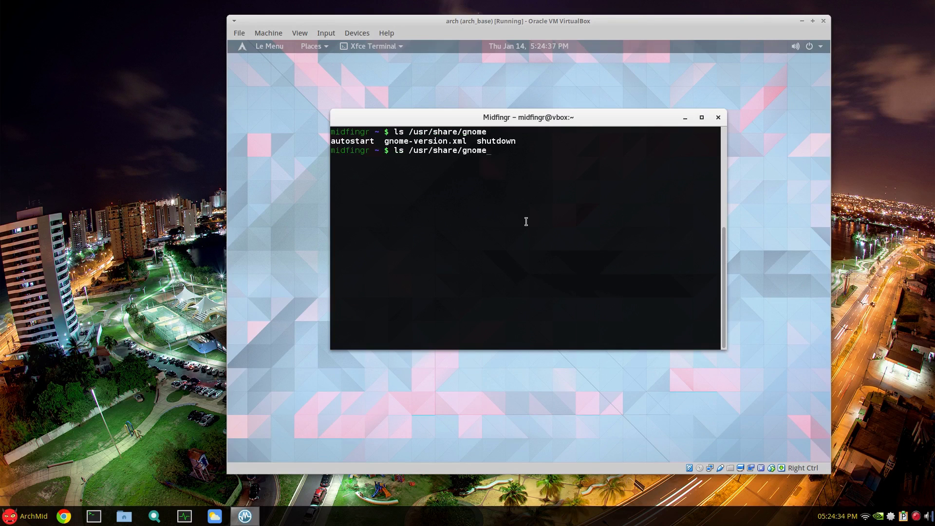
key(BackSpace)
key(BackSpace)
key(BackSpace)
key(BackSpace)
key(BackSpace)
text(backgrounds/)
key(Return)
key(Up)
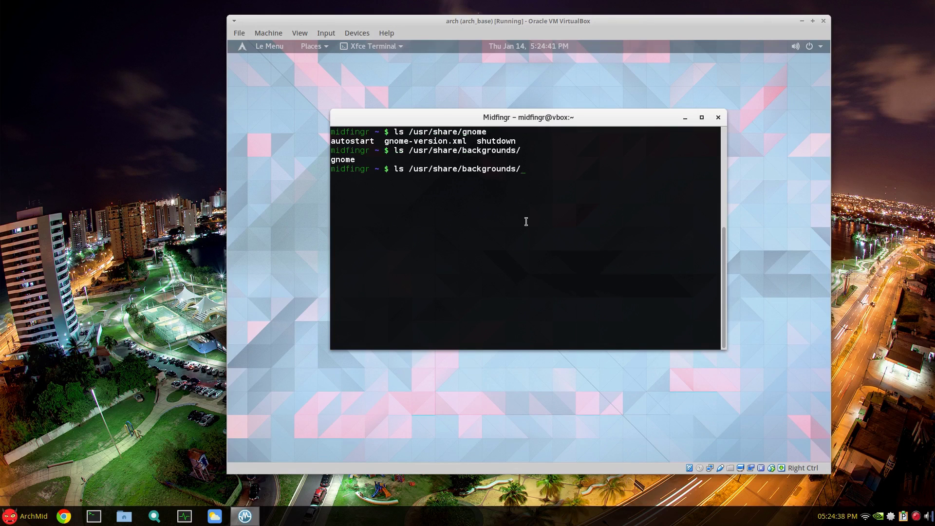
text(g)
key(Tab)
key(Return)
- Create the folder ~/Pictures/walls
text(cp -r /)
key(BackSpace)
key(BackSpace)
key(BackSpace)
key(BackSpace)
key(BackSpace)
key(BackSpace)
key(BackSpace)
text(mkdir )
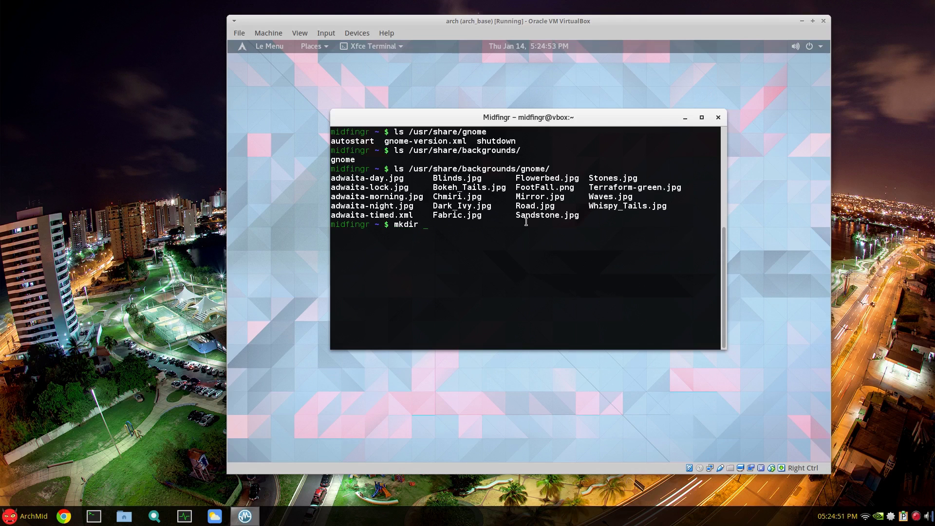
text(~/Pic)
key(Tab)
text(walls)
key(Return)
- Build a cp -r command copying /usr/share/backgrounds/gnome/ into ~/Pictures/
text(cp )
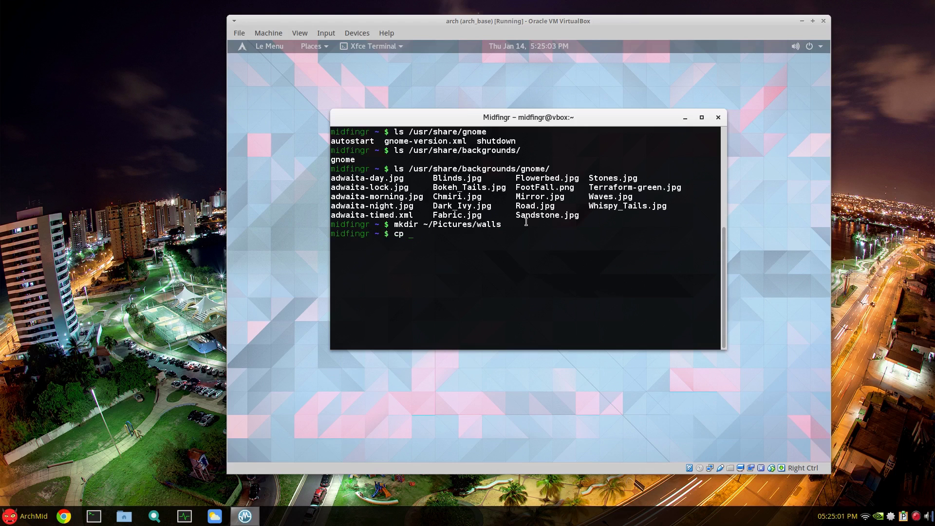
text(-r /usr/share/bac)
key(Tab)
text(g)
key(Tab)
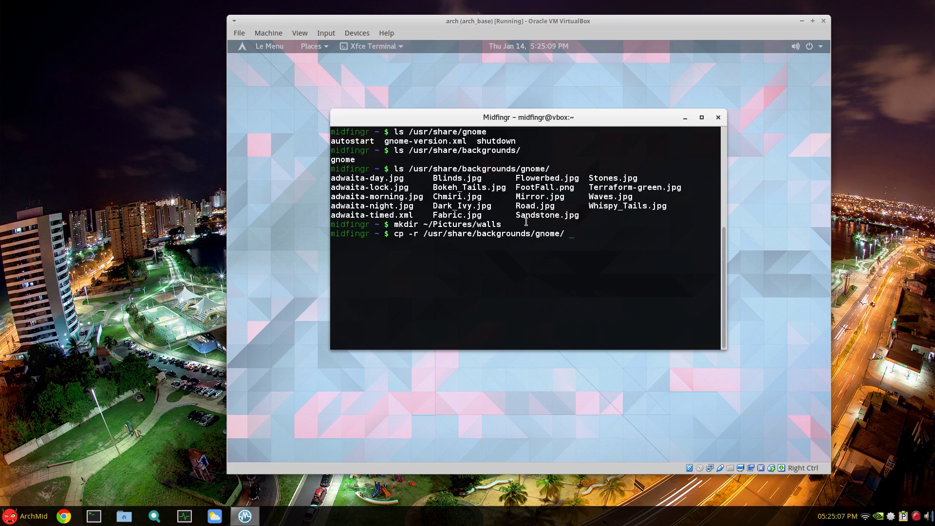
text(~/Pic)
key(Tab)
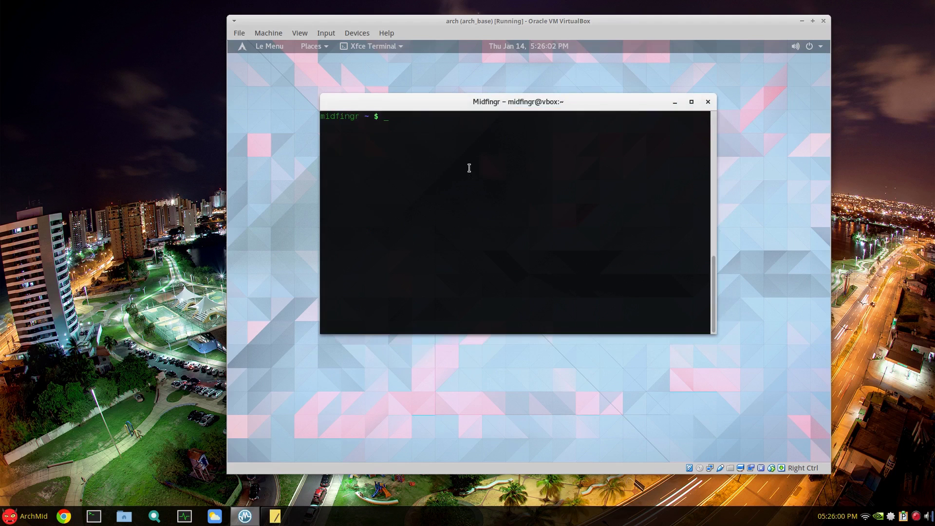
- Create the ~/.scripts folder and open .scripts/wallchanger.sh in Leafpad
text(mkdir .scripts)
key(Return)
text(leafpad )
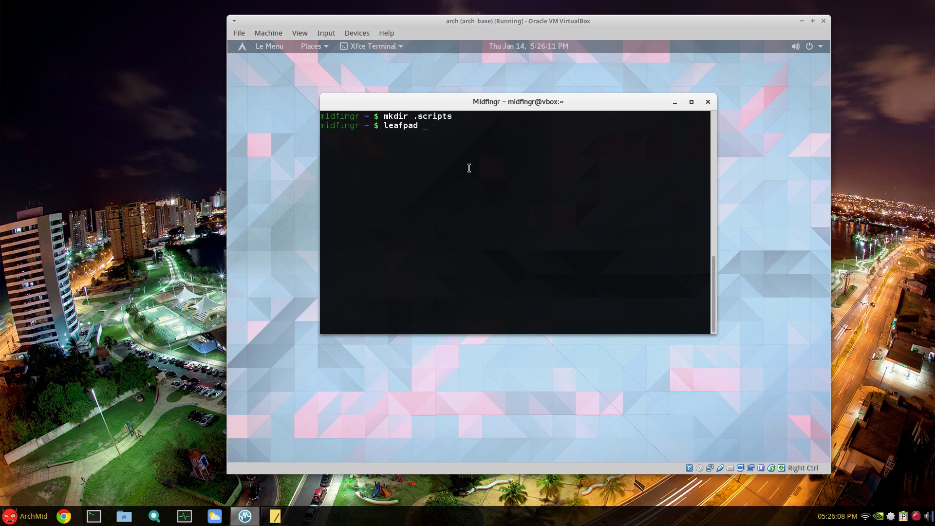
text(.sc)
key(Tab)
text(wallchanger.sh)
key(Return)
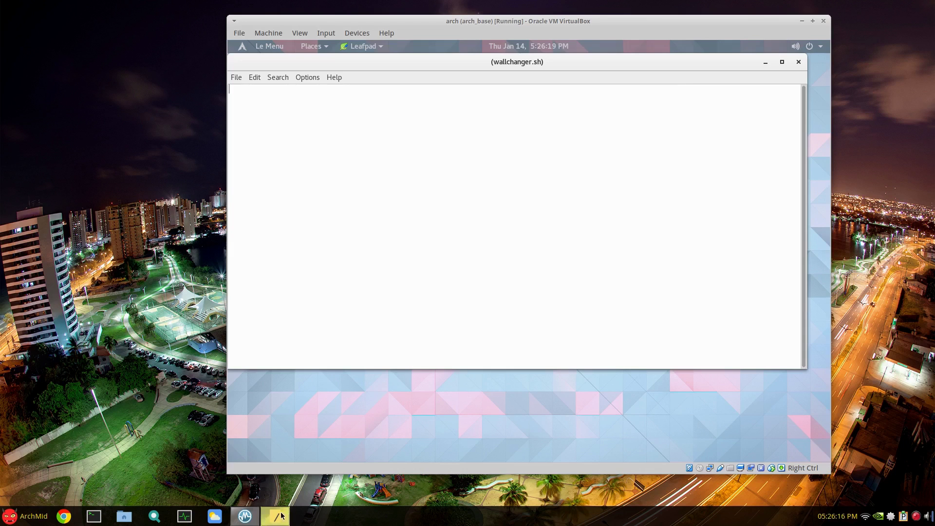
- Copy the host's gnome_wallchanger.sh script and paste it into wallchanger.sh
mouse_move(275, 516)
click(273, 421)
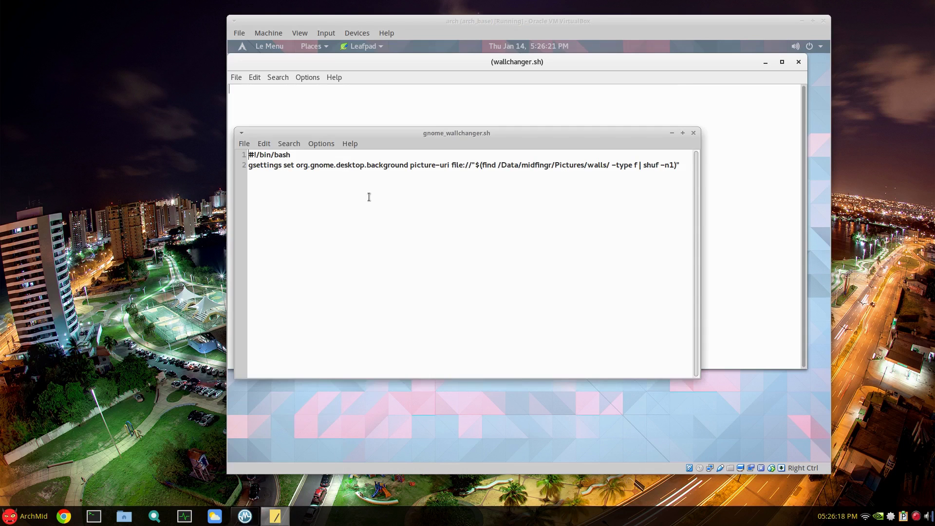
click(352, 164)
key(shift+Down)
key(shift+Down)
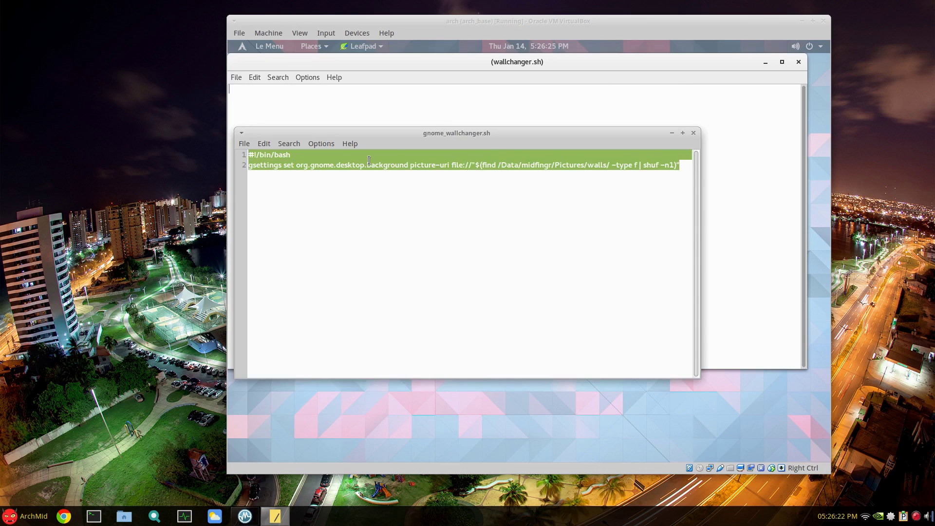
click(366, 116)
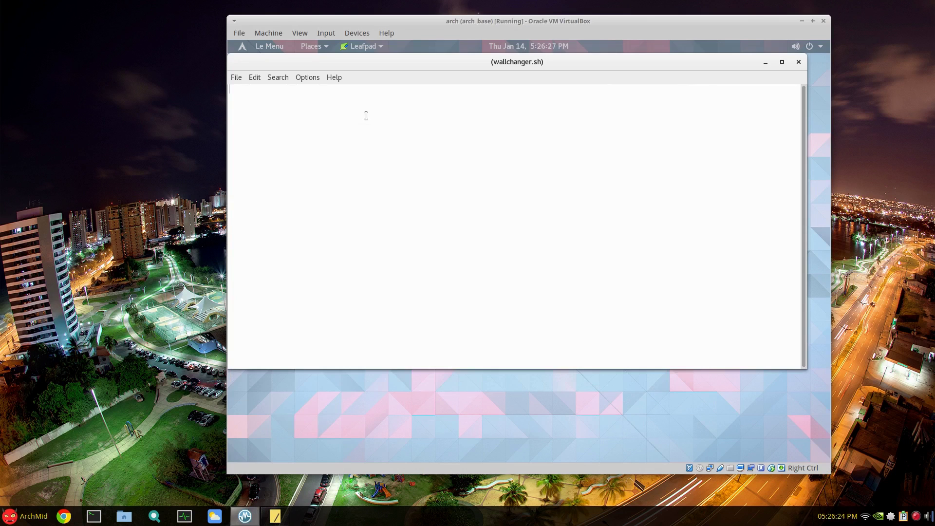
key(ctrl+v)
- Turn on word wrap, replace /Data/midfingr with ~ in the find path, then save and quit
click(308, 77)
click(327, 100)
click(571, 98)
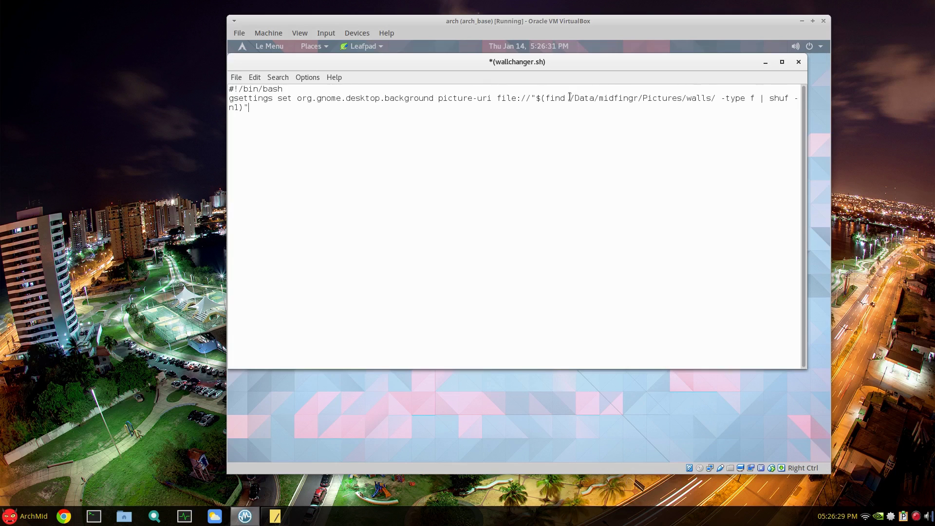
key(shift+Right)
key(shift+Right)
key(shift+Right)
key(shift+Right)
key(shift+Right)
key(shift+Right)
key(shift+Right)
key(shift+Right)
key(shift+Right)
key(shift+Right)
key(shift+Right)
key(shift+Right)
key(shift+Right)
key(shift+Right)
key(BackSpace)
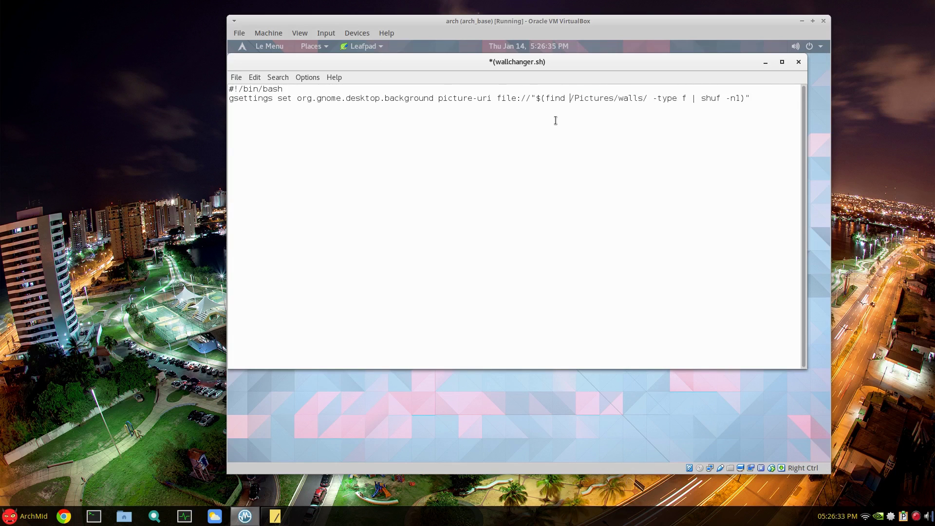
text(~)
key(ctrl+s)
key(ctrl+q)
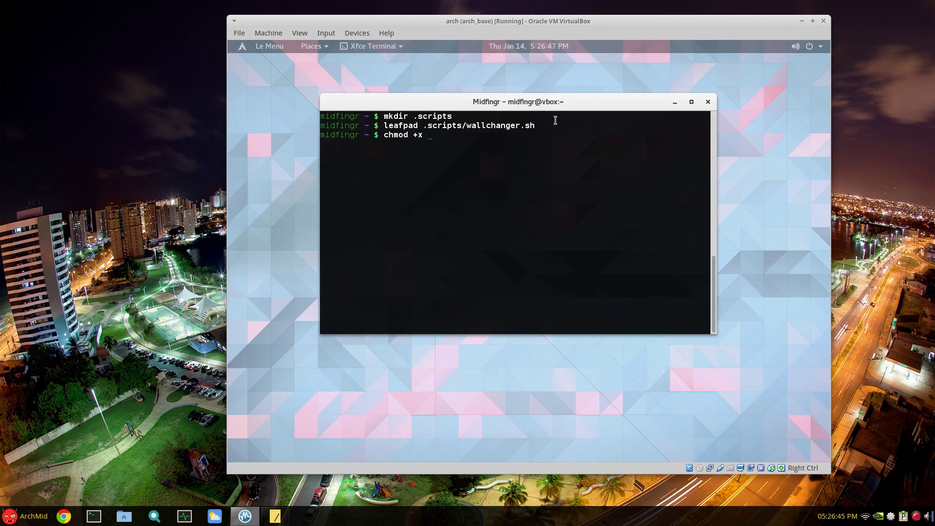
- Make .scripts/wallchanger.sh executable with chmod +x
key(BackSpace)
key(BackSpace)
key(BackSpace)
text(.sc)
key(Tab)
text(wa)
key(Tab)
key(Return)
- Run .scripts/wallchanger.sh about nine times, getting a new random wallpaper each time
key(Up)
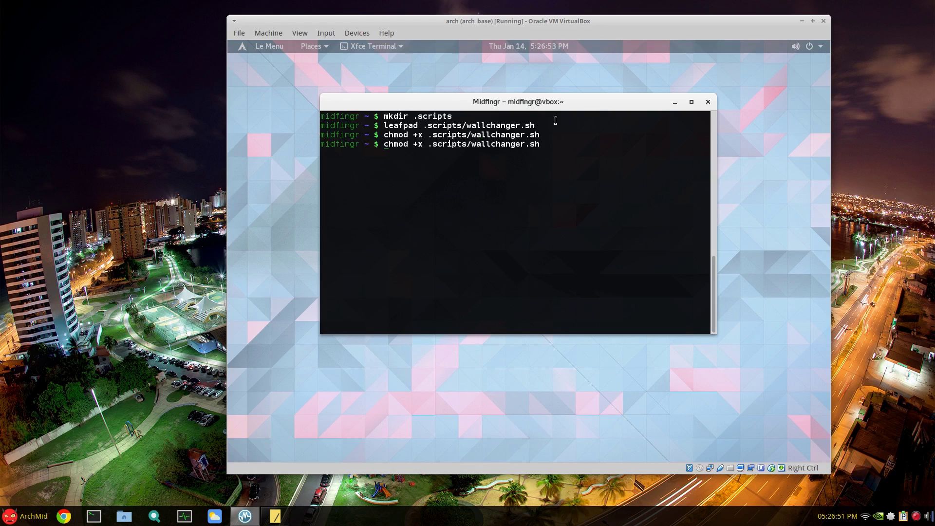
key(Delete)
key(Delete)
key(Delete)
key(Delete)
key(Delete)
key(Delete)
key(Delete)
key(Delete)
key(Delete)
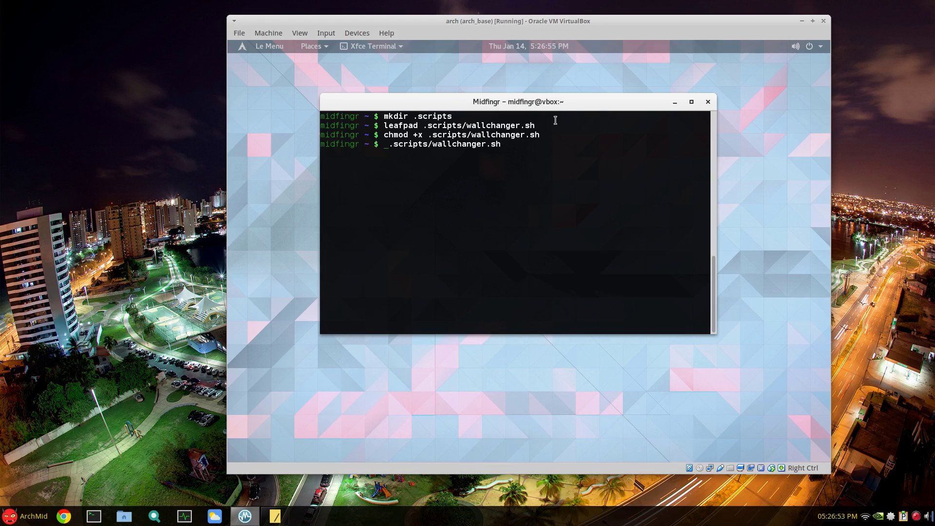
key(Return)
key(Up)
key(Return)
key(Up)
key(Return)
key(Up)
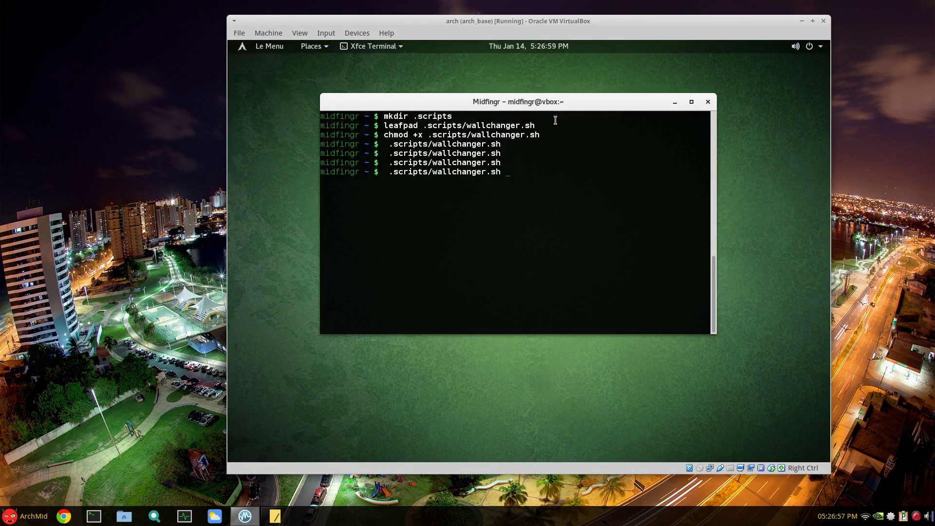
key(Return)
key(Up)
key(Return)
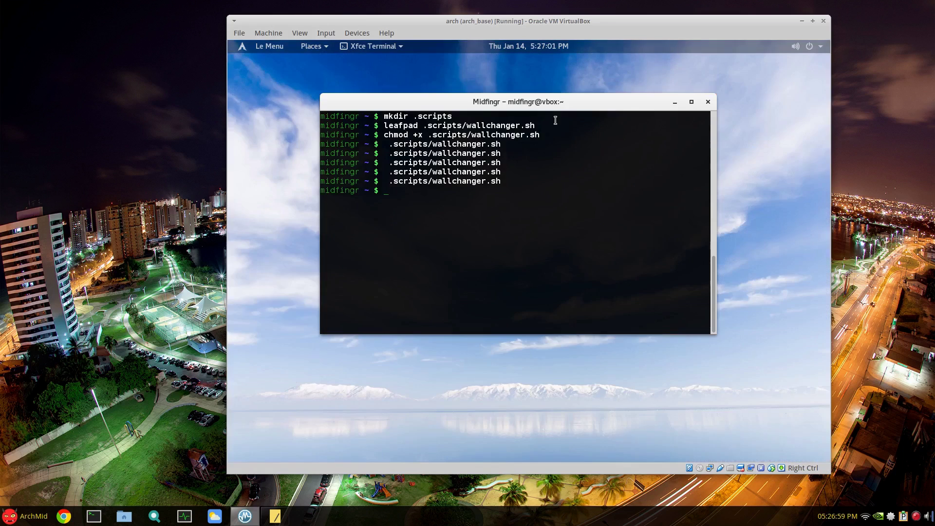
key(Up)
key(Return)
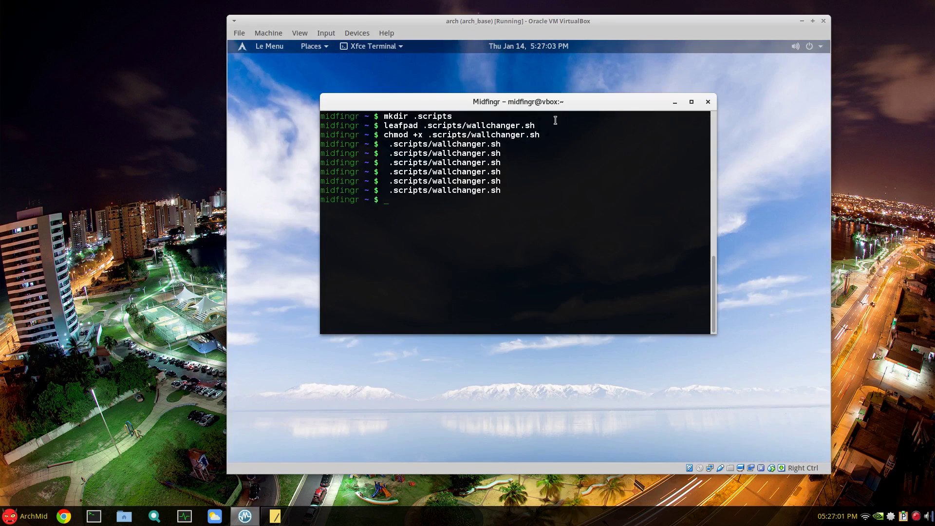
key(Up)
key(Return)
key(Up)
key(Return)
key(Up)
key(Return)
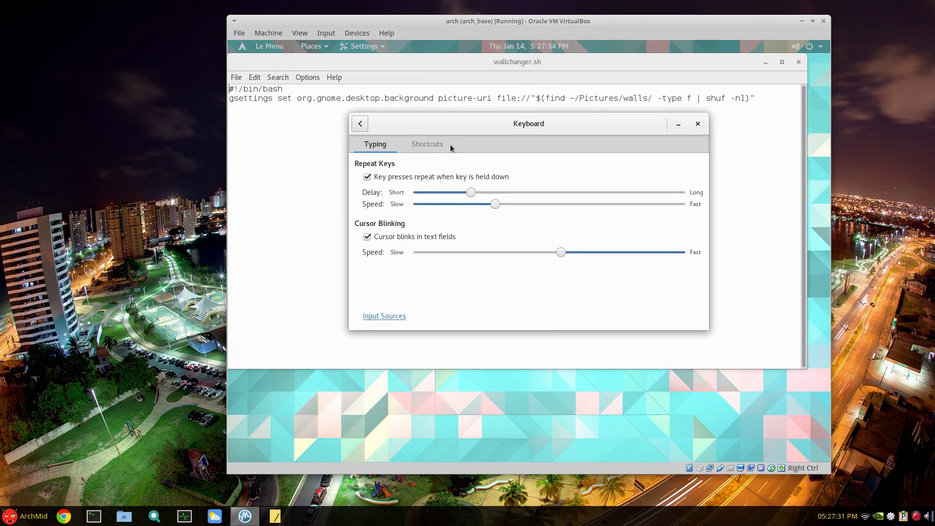
- Start a new custom keyboard shortcut named wallchanger
click(451, 148)
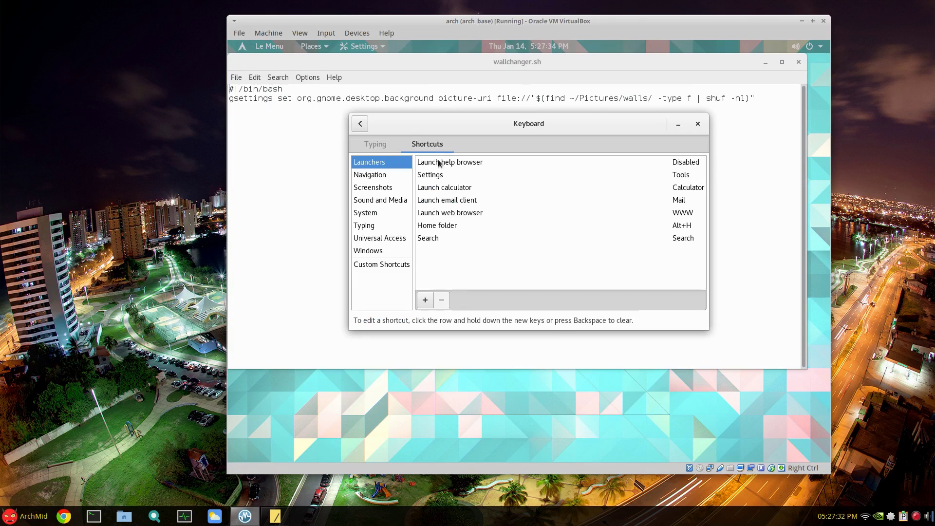
click(397, 264)
click(425, 300)
text(wallchanger)
key(Tab)
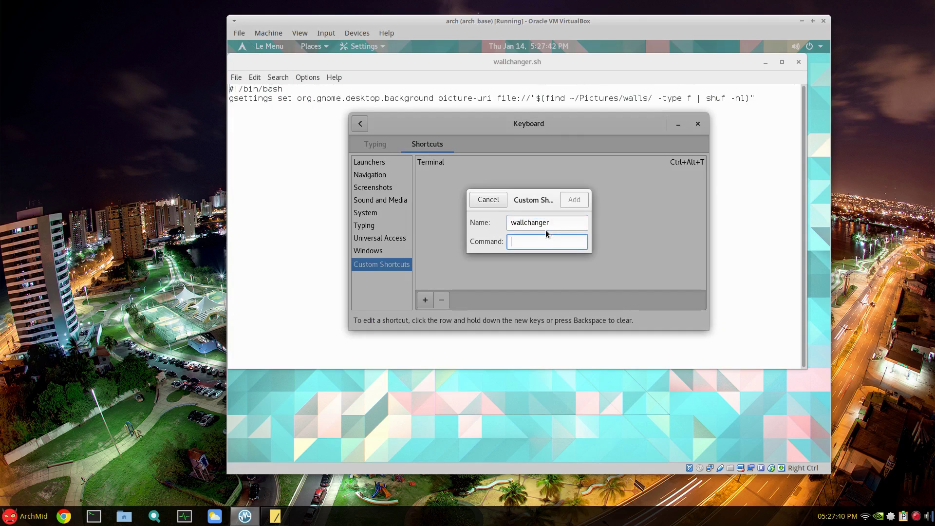
- Copy the ~/.scripts folder path from the file manager and paste it as the shortcut's command
click(799, 62)
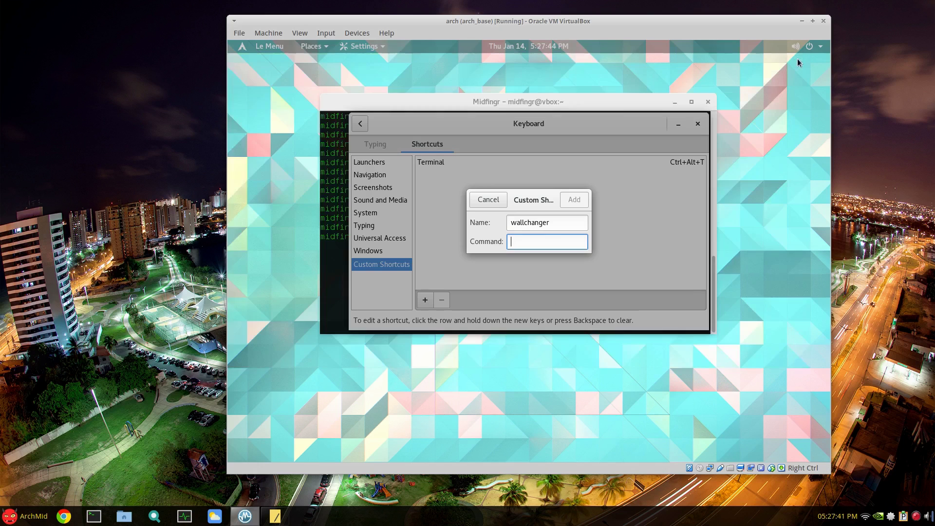
click(312, 46)
click(358, 77)
text(.scripts/)
key(Return)
triple_click(421, 81)
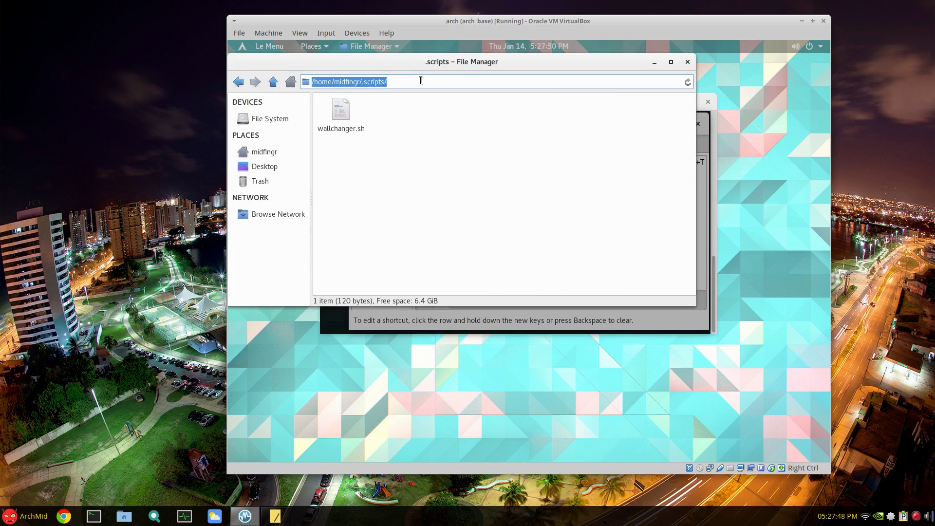
key(ctrl+c)
key(alt+Tab)
key(Tab)
key(ctrl+v)
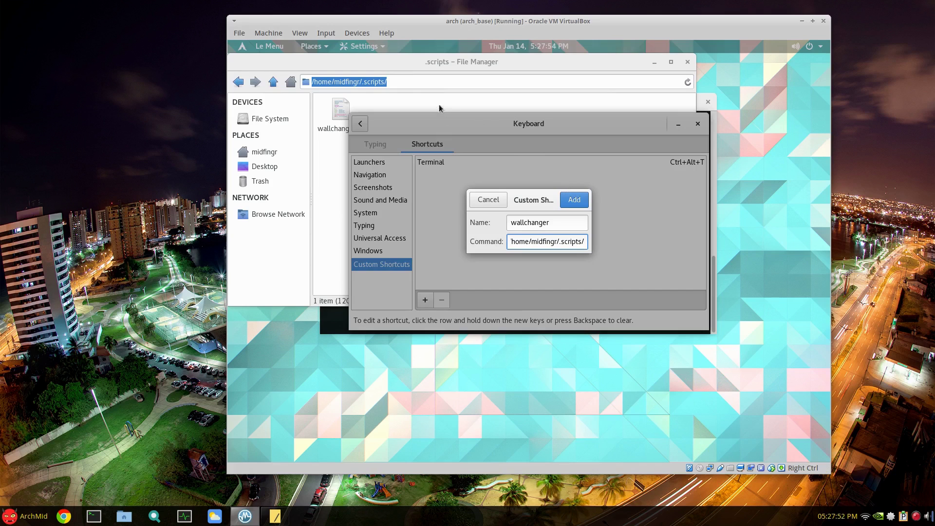
- Complete the command to wallchanger.sh, add the shortcut, and bind it to Ctrl+Alt+/
right_click(341, 128)
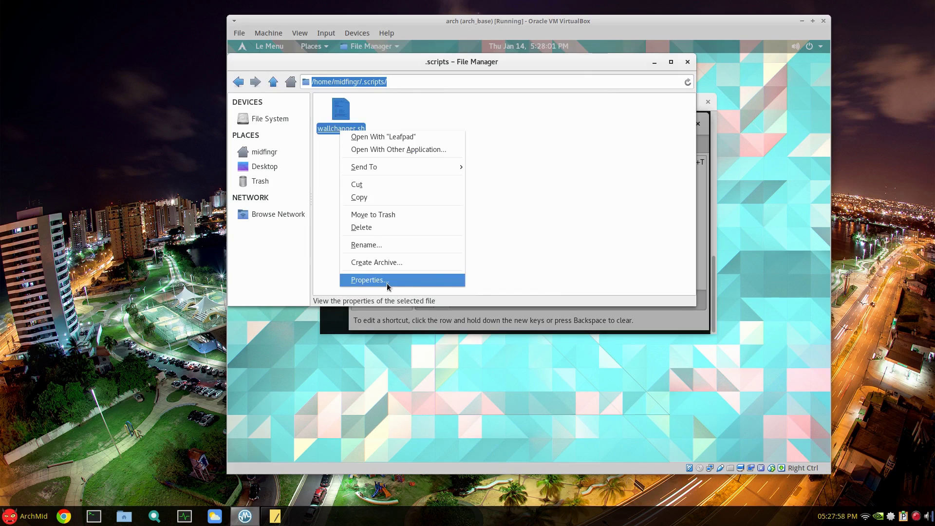
click(387, 286)
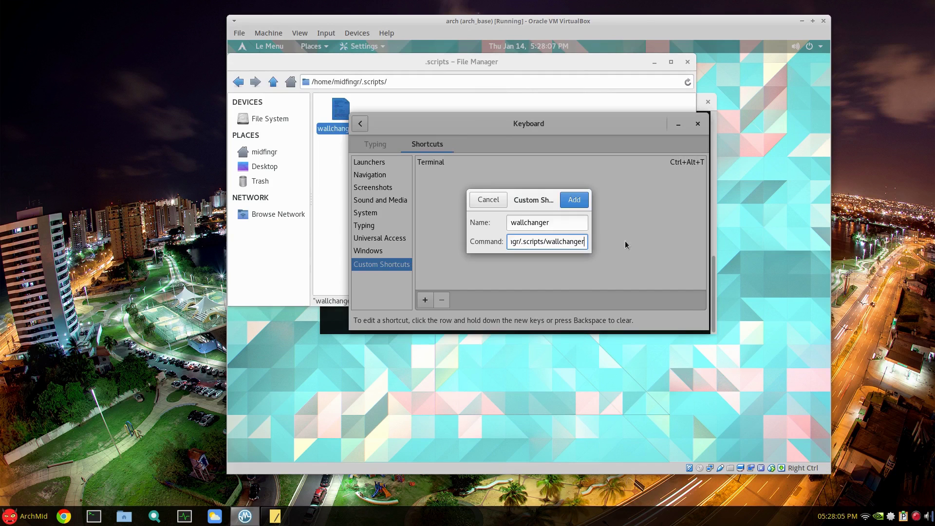
text(.sh)
key(Return)
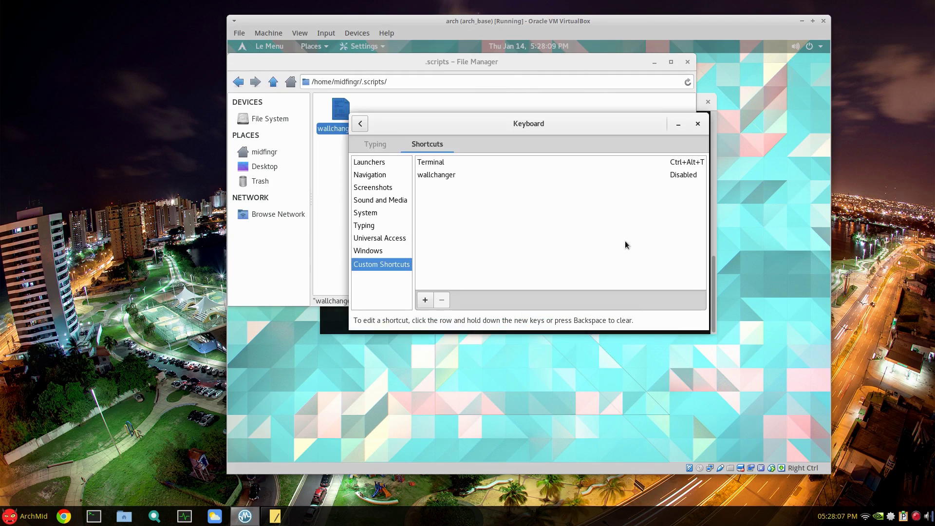
click(701, 176)
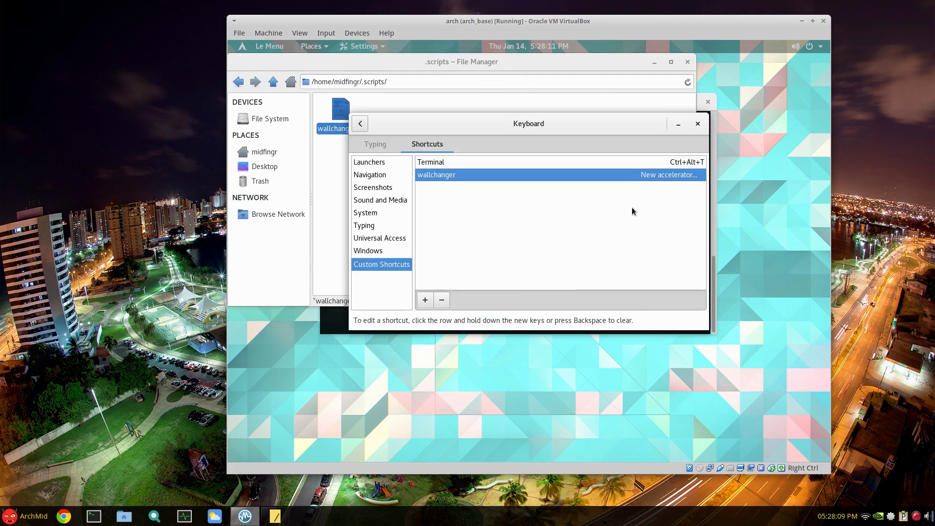
key(ctrl+alt+slash)
key(ctrl+alt+slash)
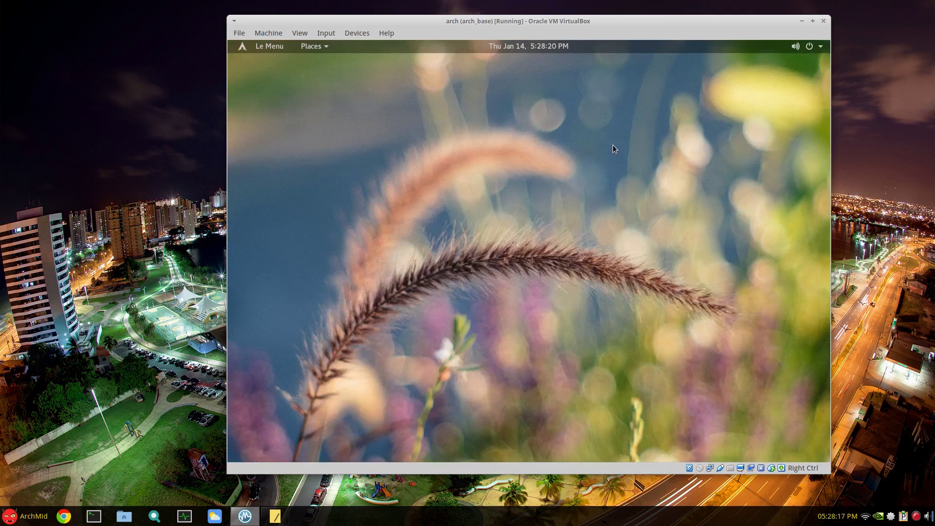
key(ctrl+alt+slash)
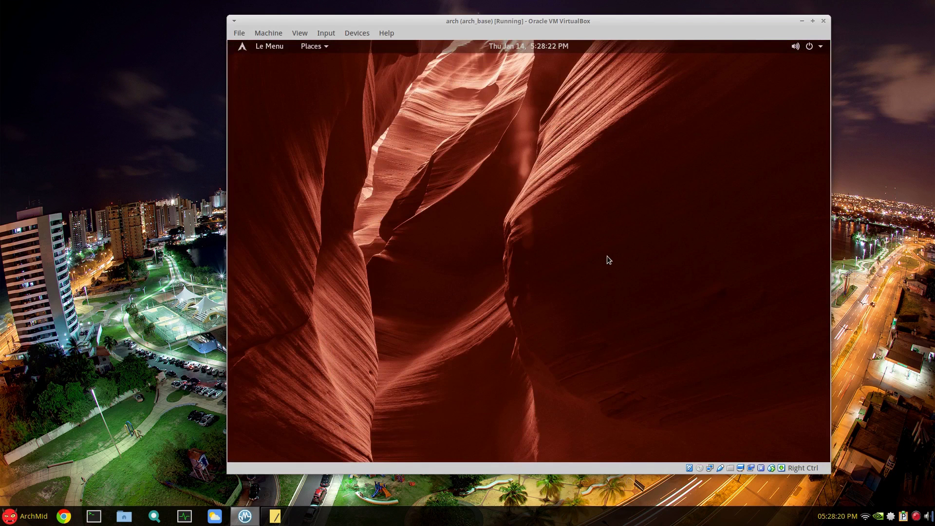
- Close the Tweaks window and restart GNOME Shell with Alt+F2 and r
key(super)
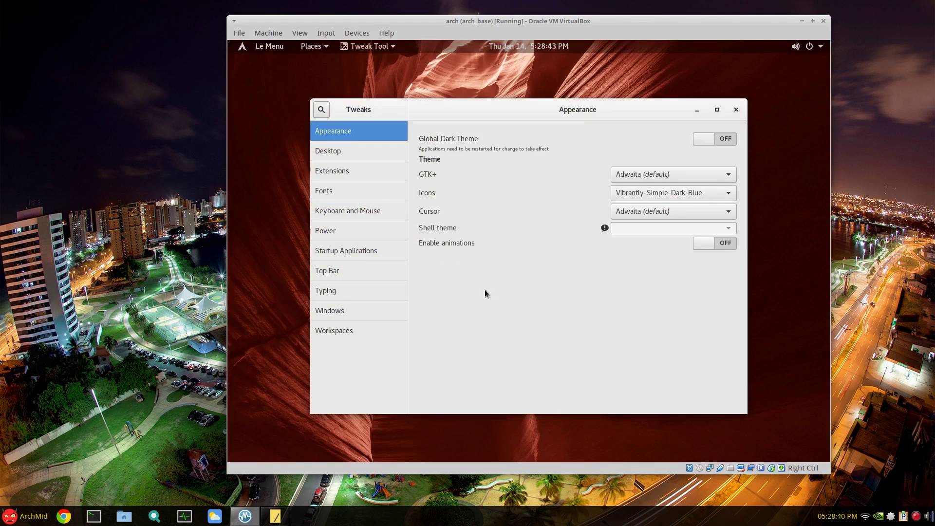
click(736, 110)
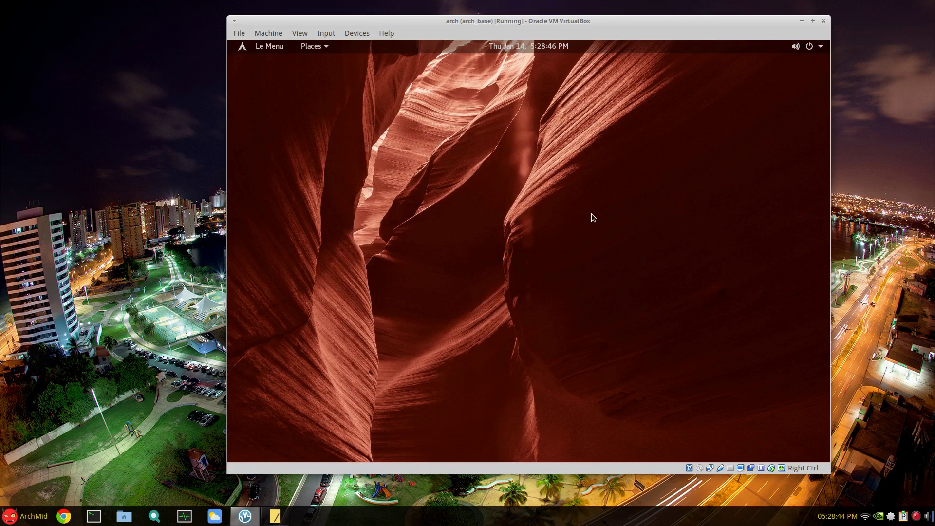
key(alt+F2)
text(r)
key(Return)
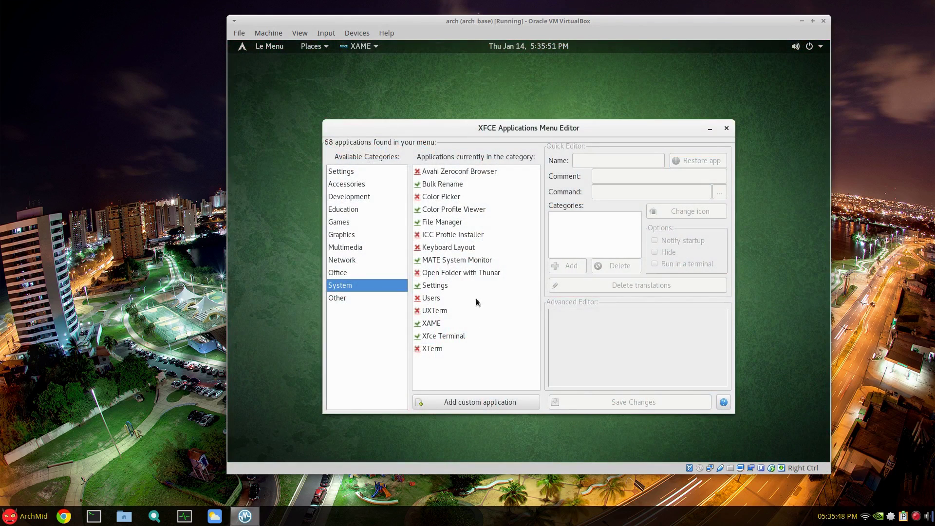
- Load the System > MATE System Monitor entry and delete its translations
click(463, 258)
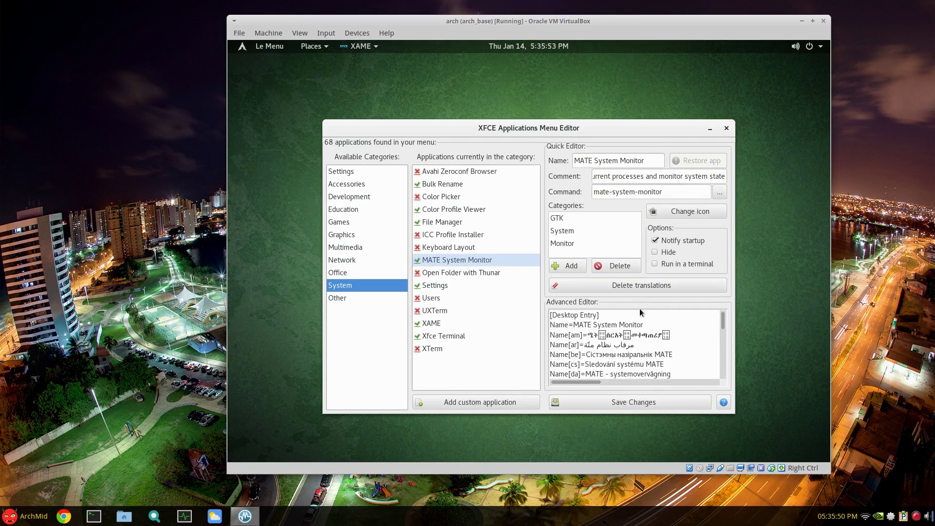
click(683, 287)
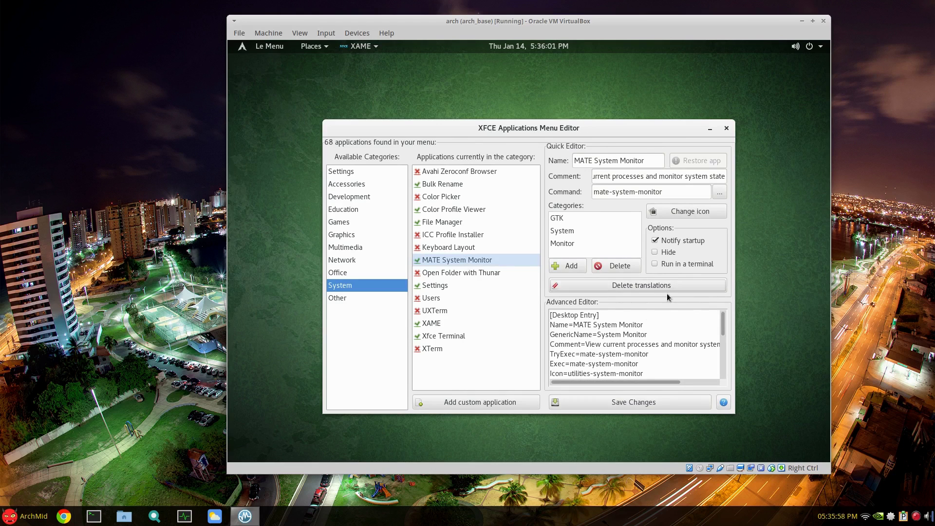
click(449, 265)
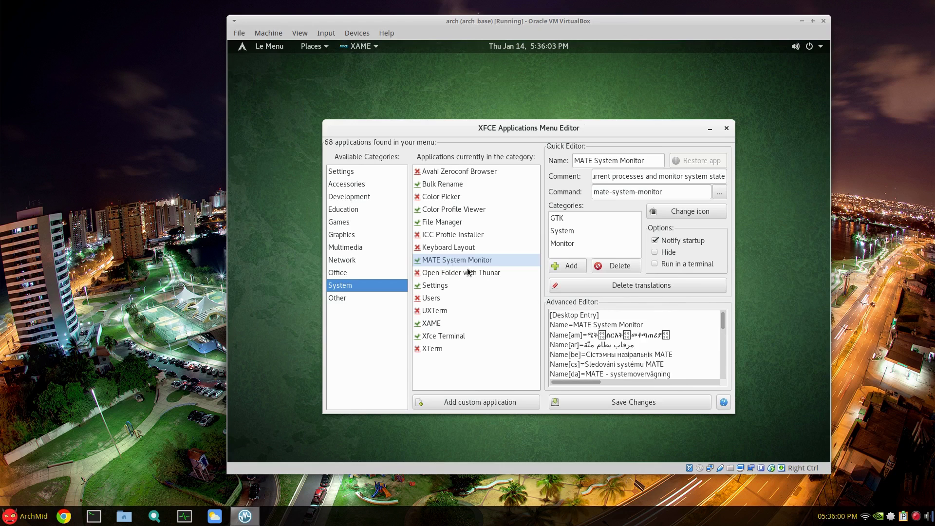
click(642, 286)
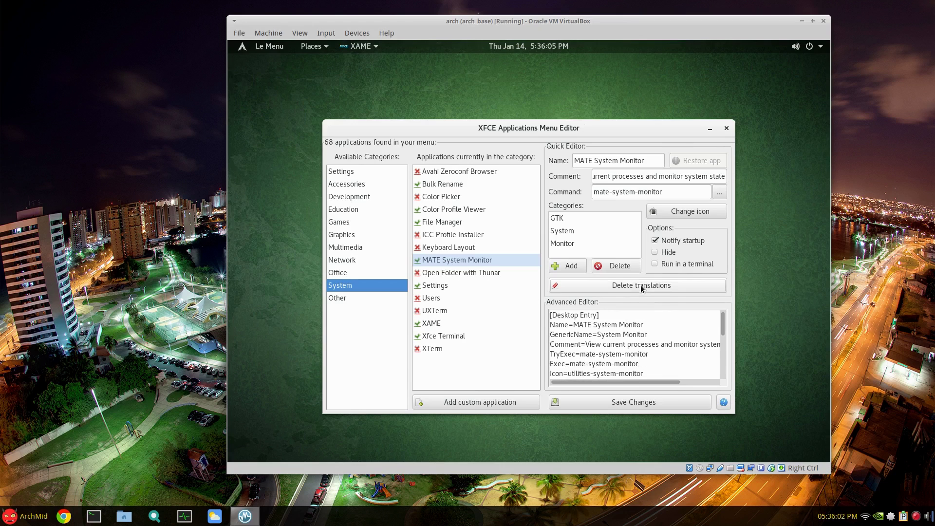
scroll(684, 348, down, 3)
scroll(685, 349, down, 3)
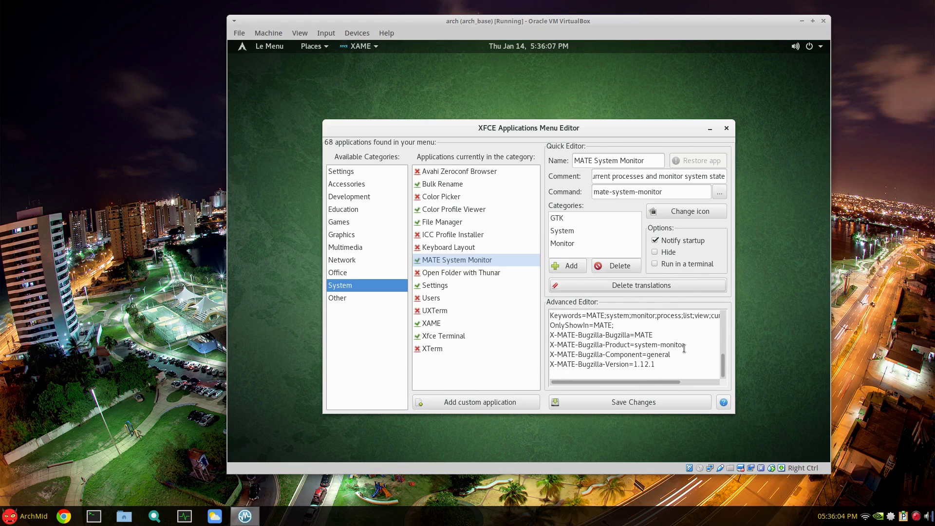
- Delete the OnlyShowIn=MATE and X-MATE lines and the MATE; keyword, then save the entry
click(626, 327)
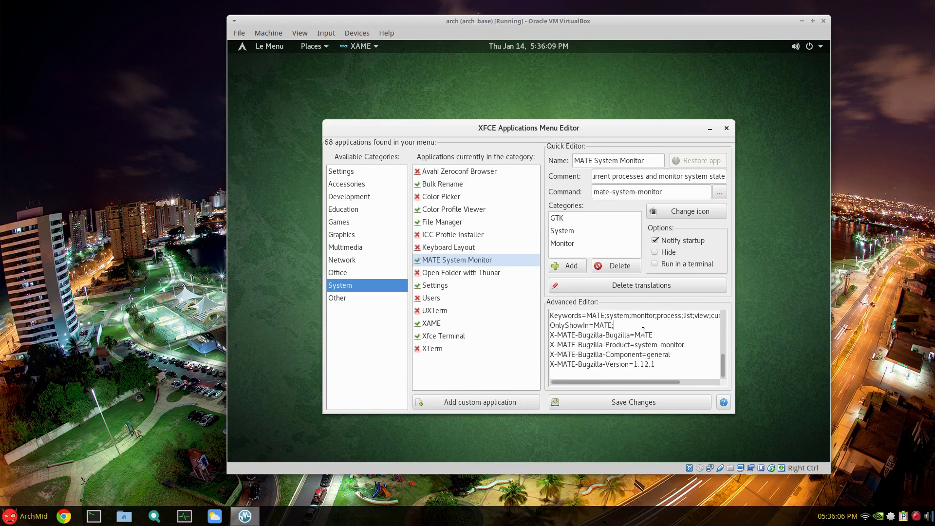
drag(550, 326, 660, 365)
key(BackSpace)
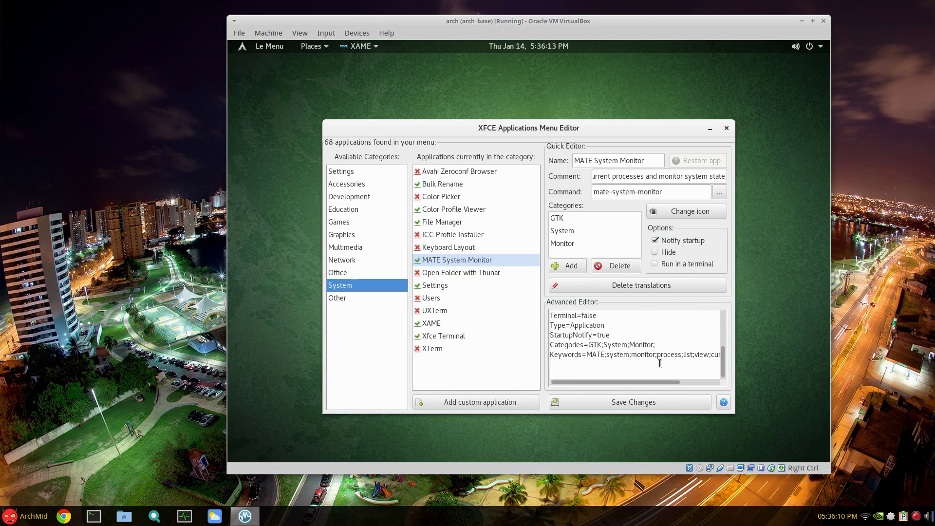
key(Up)
key(Right)
key(Right)
key(Right)
key(Right)
key(Right)
key(Right)
key(Right)
key(Right)
key(Right)
key(shift+Right)
key(shift+Right)
key(shift+Right)
key(shift+Right)
key(shift+Right)
key(Delete)
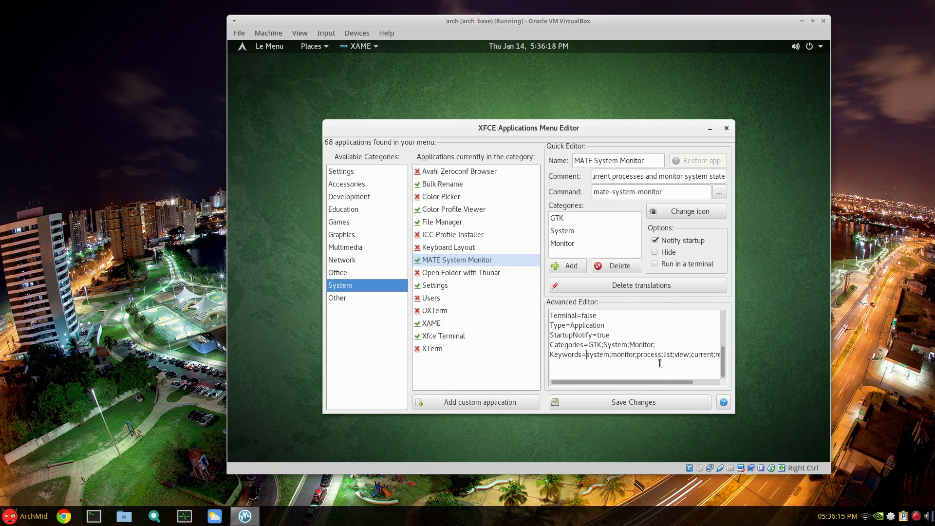
click(664, 409)
click(588, 295)
- Close the menu editor and launch MATE System Monitor from the applications grid
click(726, 128)
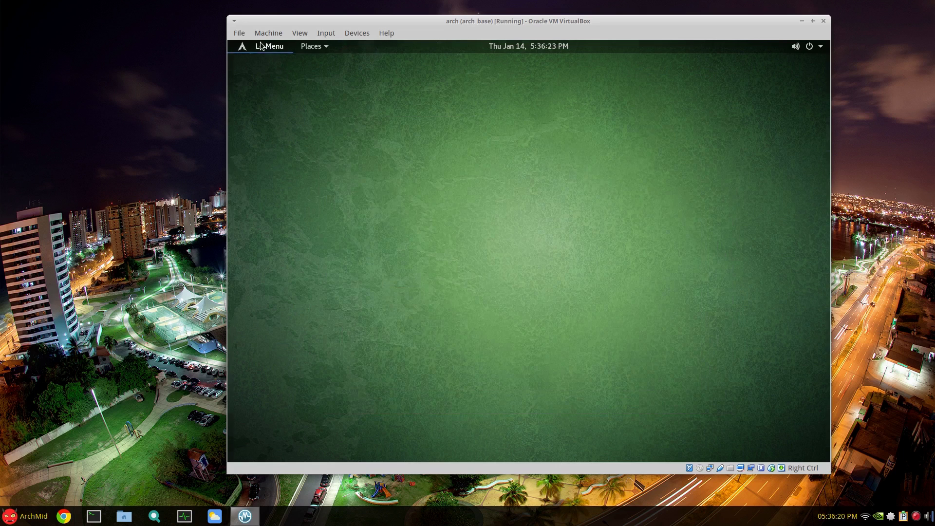
click(262, 46)
click(250, 270)
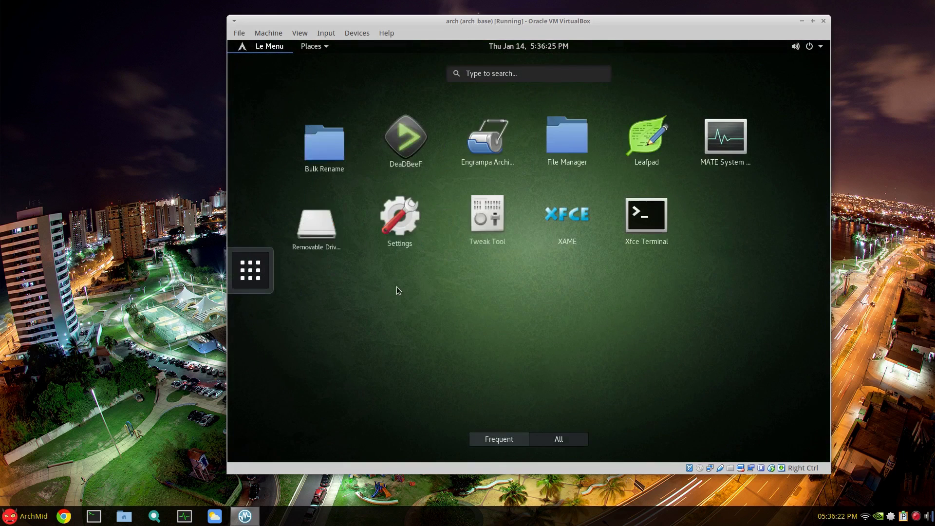
click(726, 139)
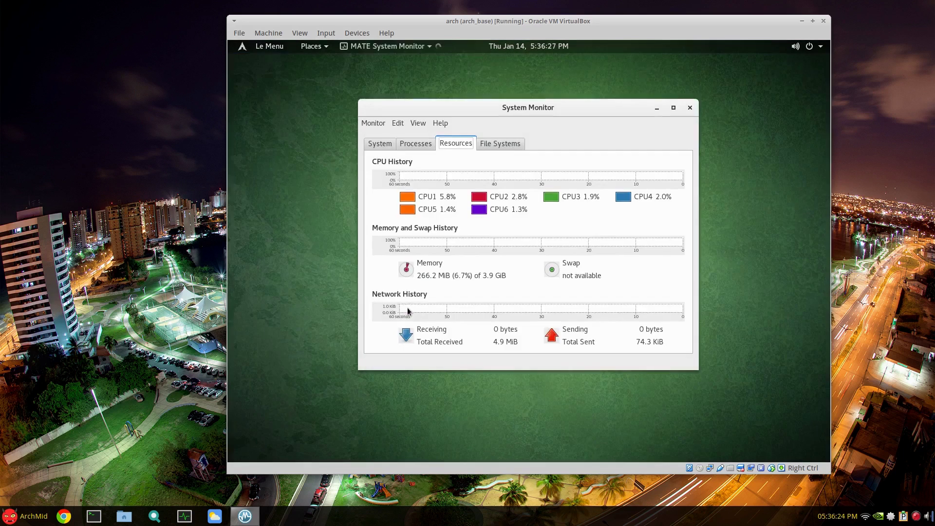